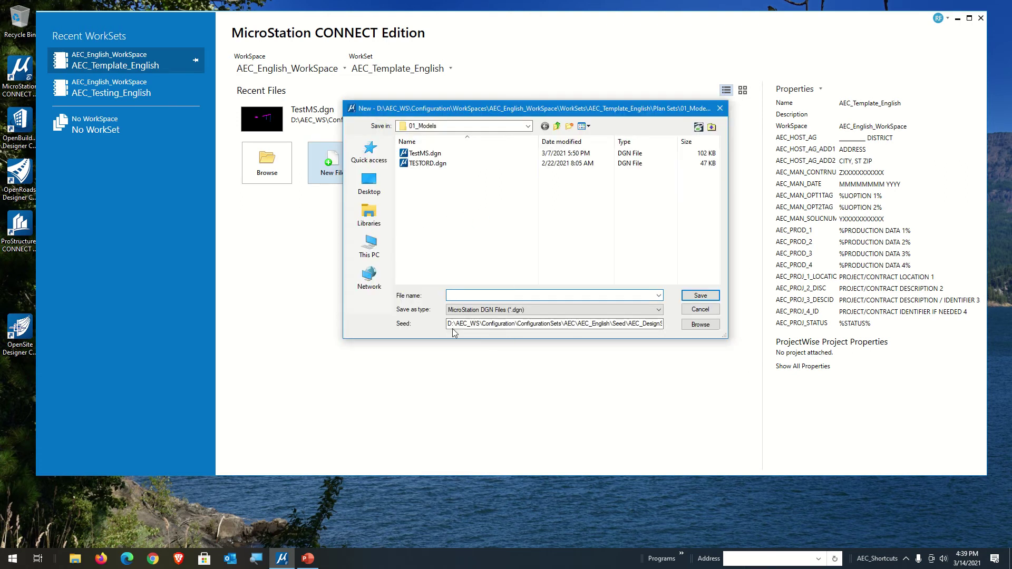
Widen the new-file dialog to show the full seed path and open an enlarged browser for choosing the seed file.
left_click_drag(722, 336, 846, 321)
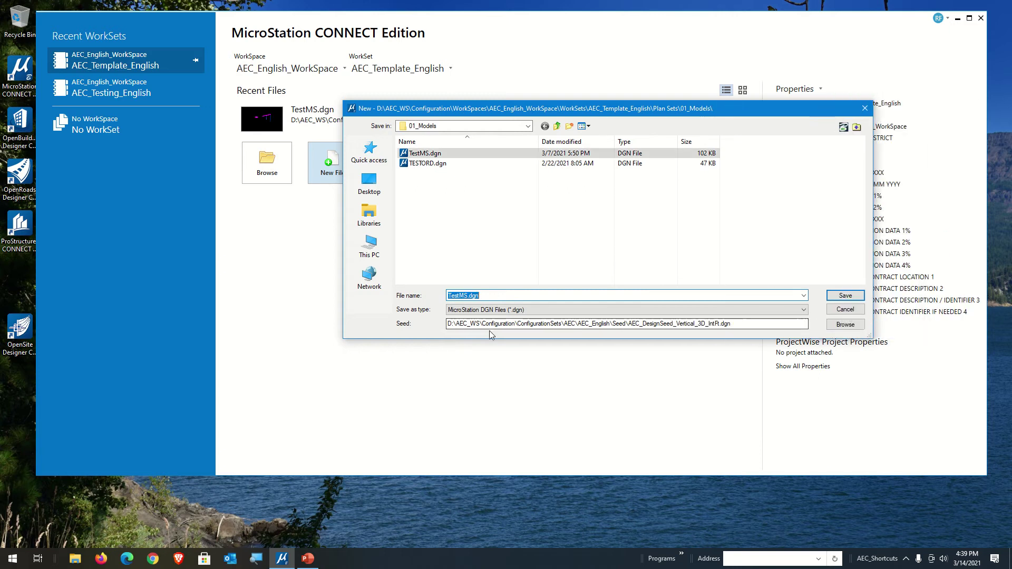
left_click_drag(470, 323, 793, 322)
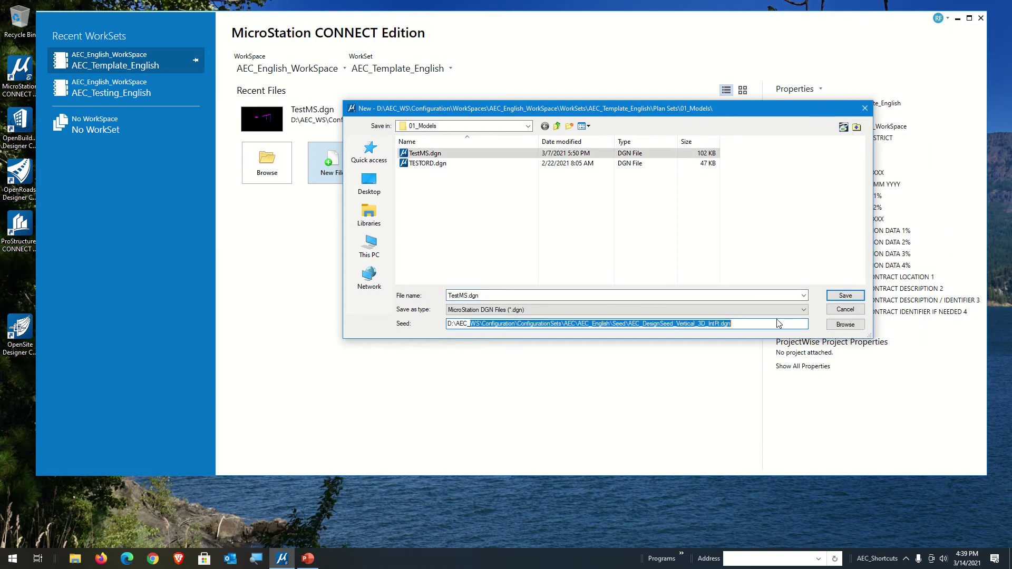
left_click(845, 325)
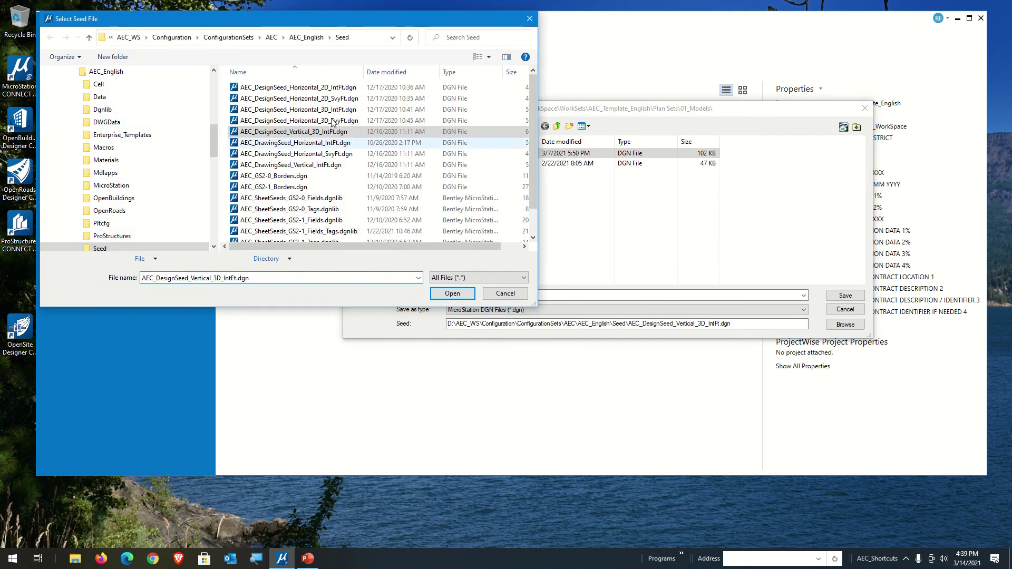
left_click_drag(336, 307, 336, 444)
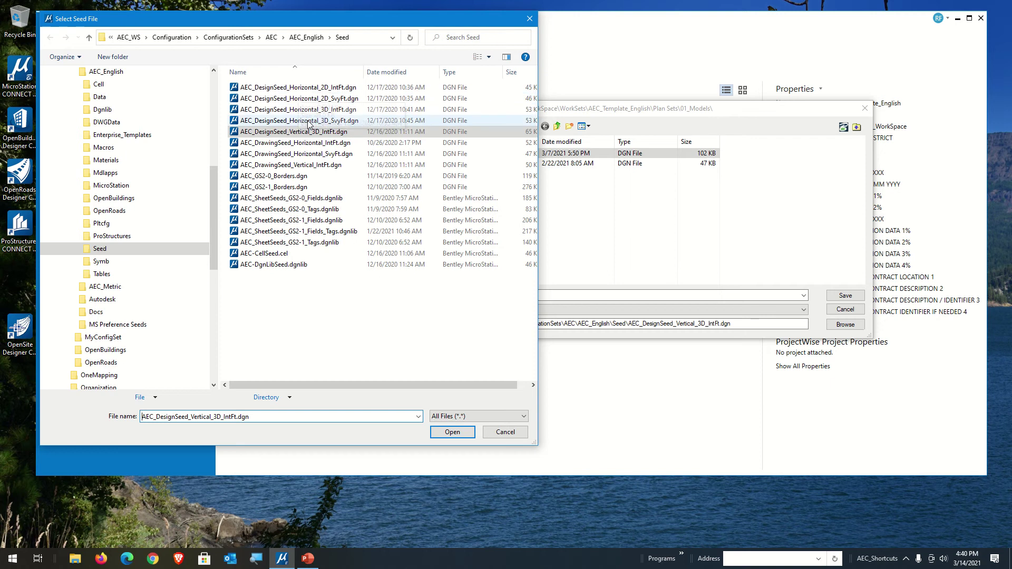
Examine the AEC_DesignSeed files, comparing the 2D and 3D horizontal IntFt and SvyFt variants with the vertical 3D one.
left_click(285, 125)
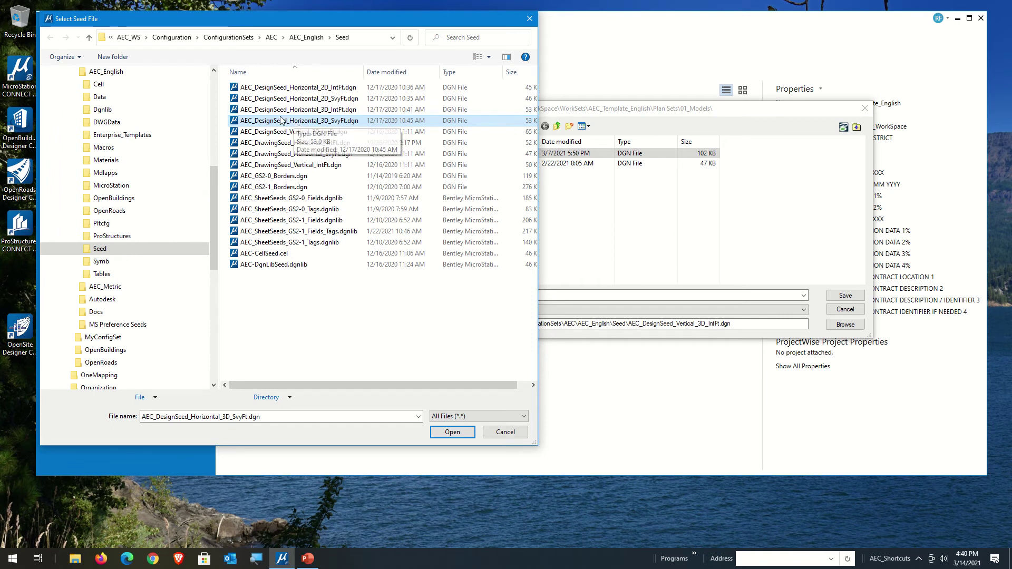
left_click(332, 110)
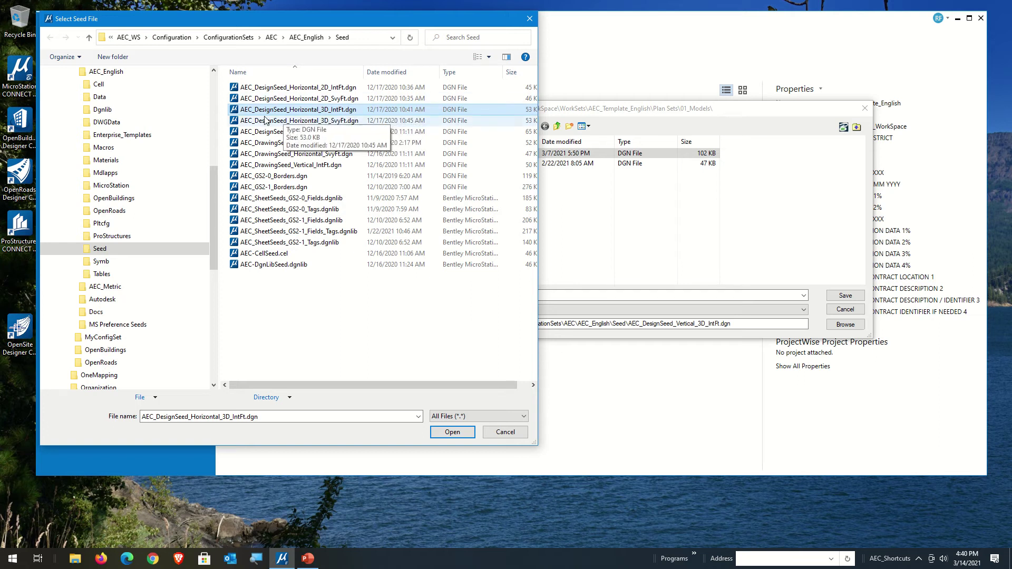
left_click(292, 99)
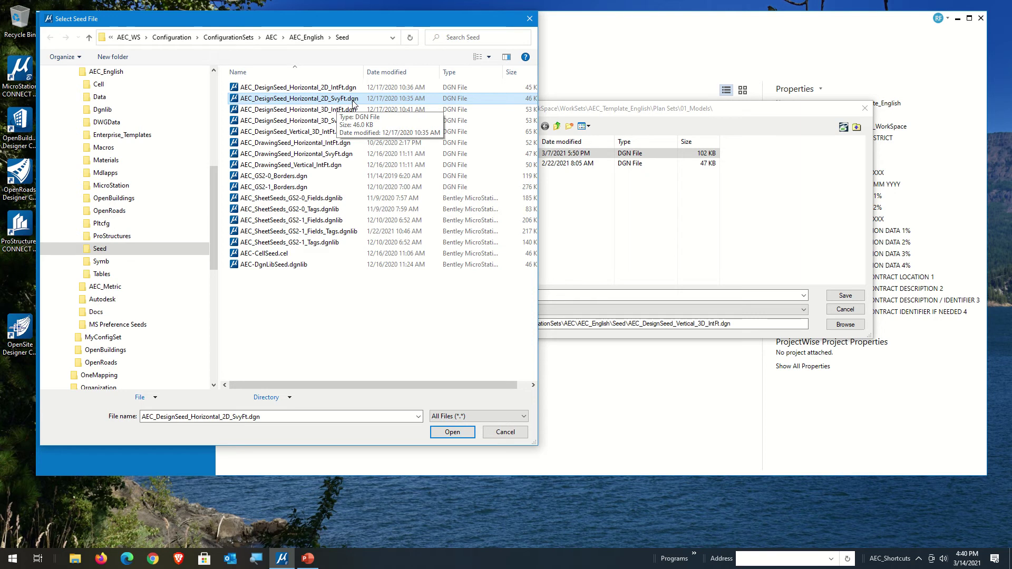
left_click(290, 88)
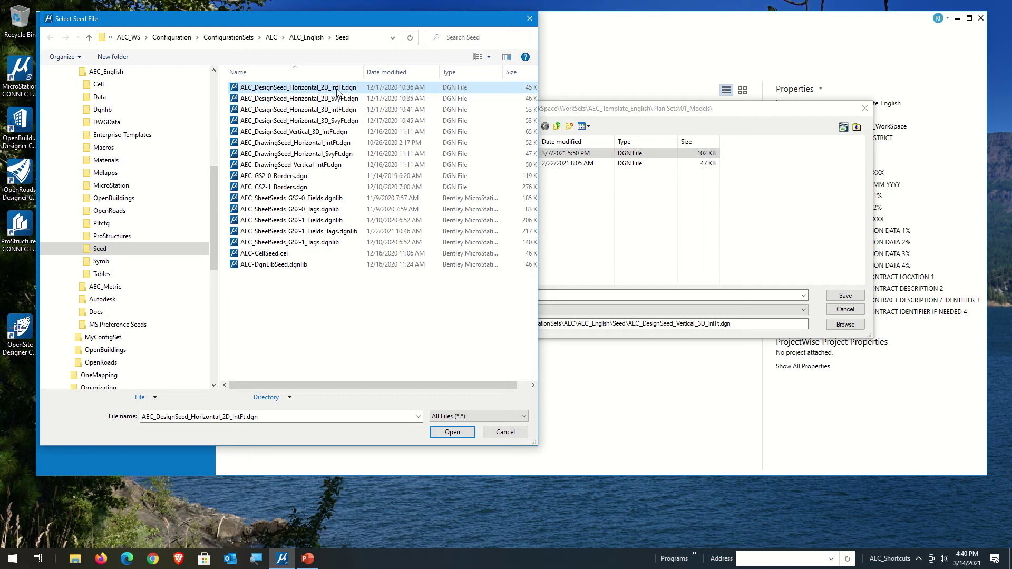
left_click(310, 123)
left_click(299, 87)
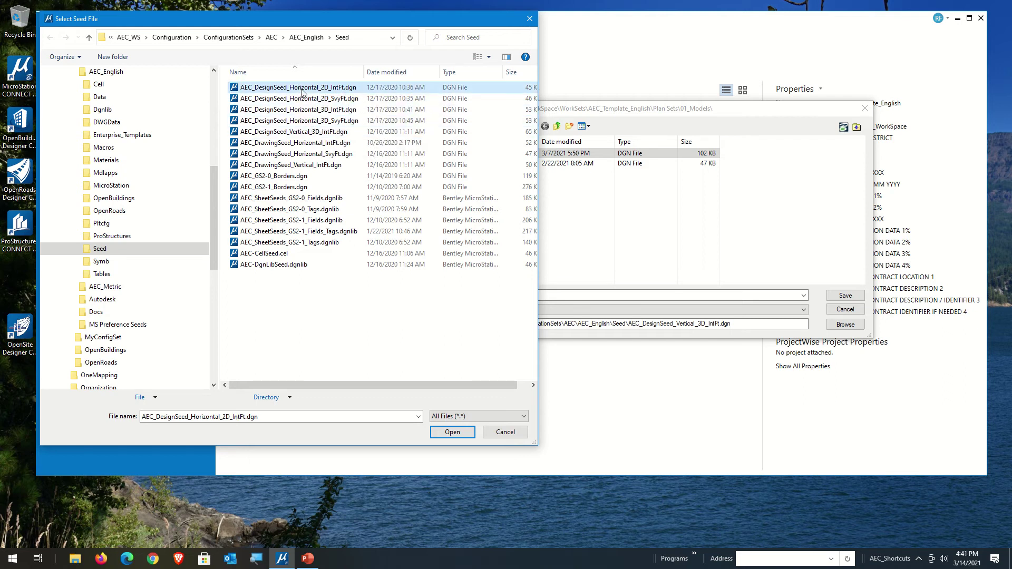
left_click(312, 121)
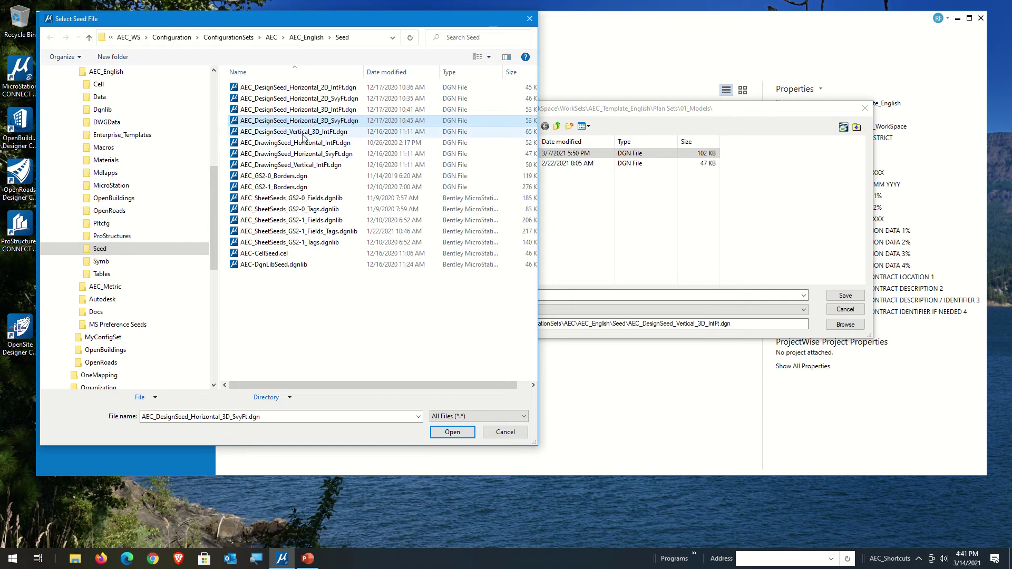
left_click(306, 133)
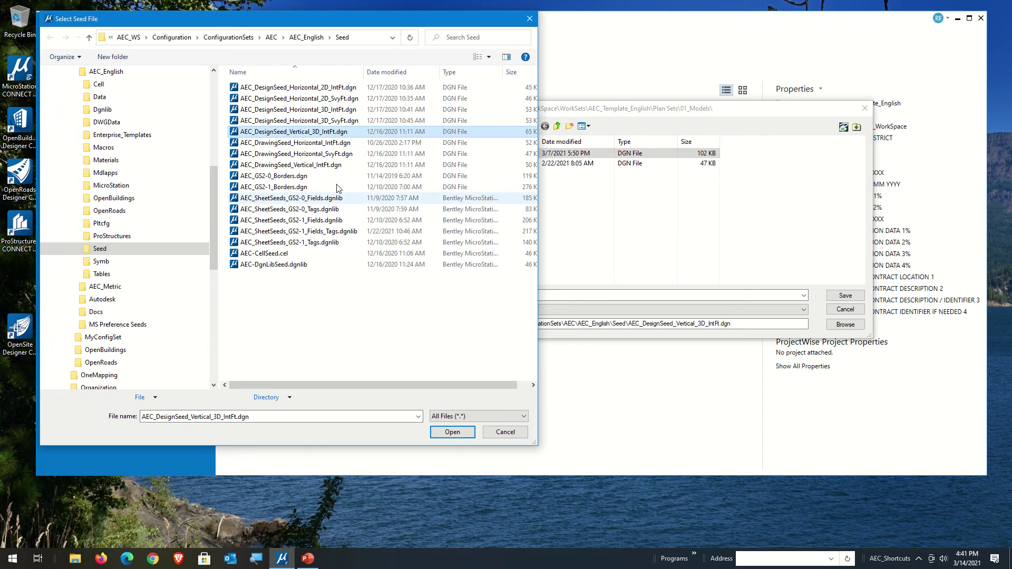
Examine the AEC_DrawingSeed files, comparing the Horizontal_IntFt, Horizontal_SvyFt and Vertical_IntFt variants.
left_click(331, 142)
left_click(324, 165)
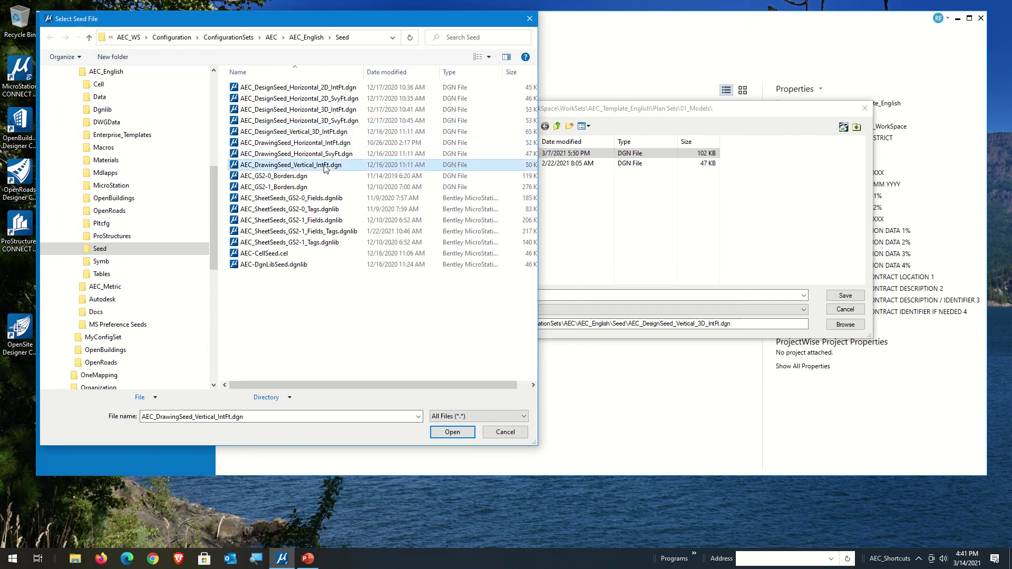
left_click(316, 143)
left_click(319, 165)
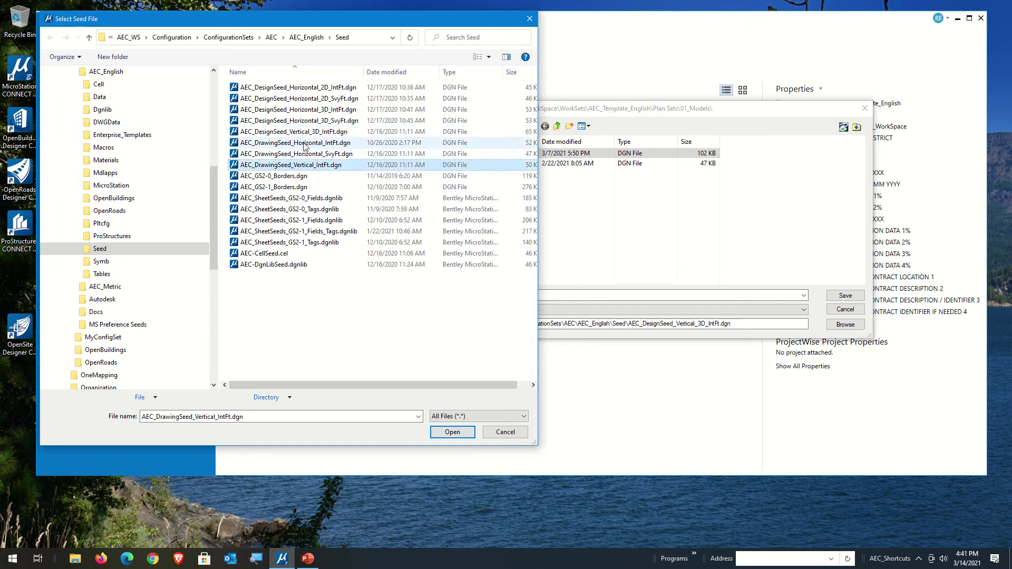
left_click(304, 144)
left_click(318, 156)
left_click(317, 166)
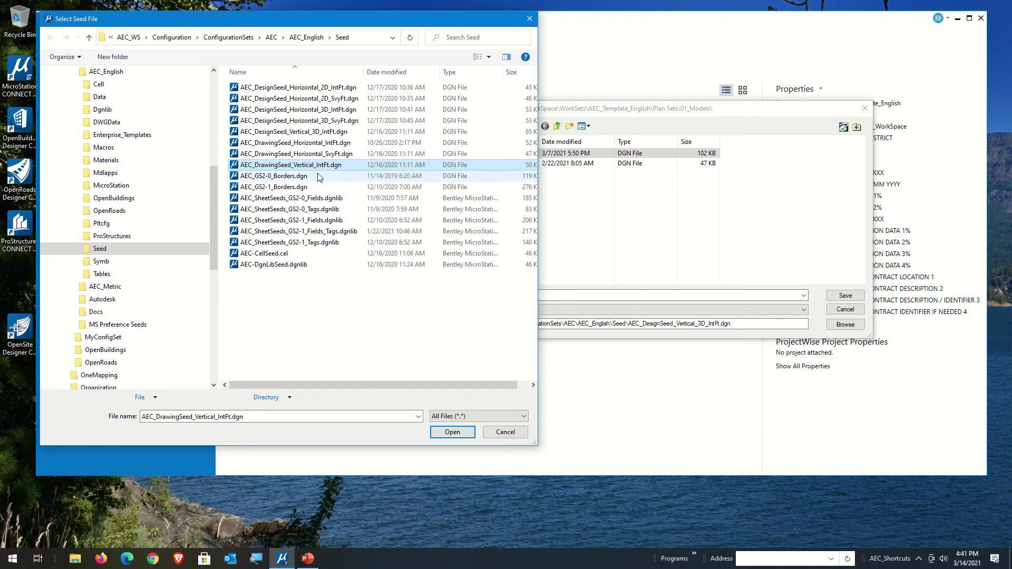
left_click(287, 157)
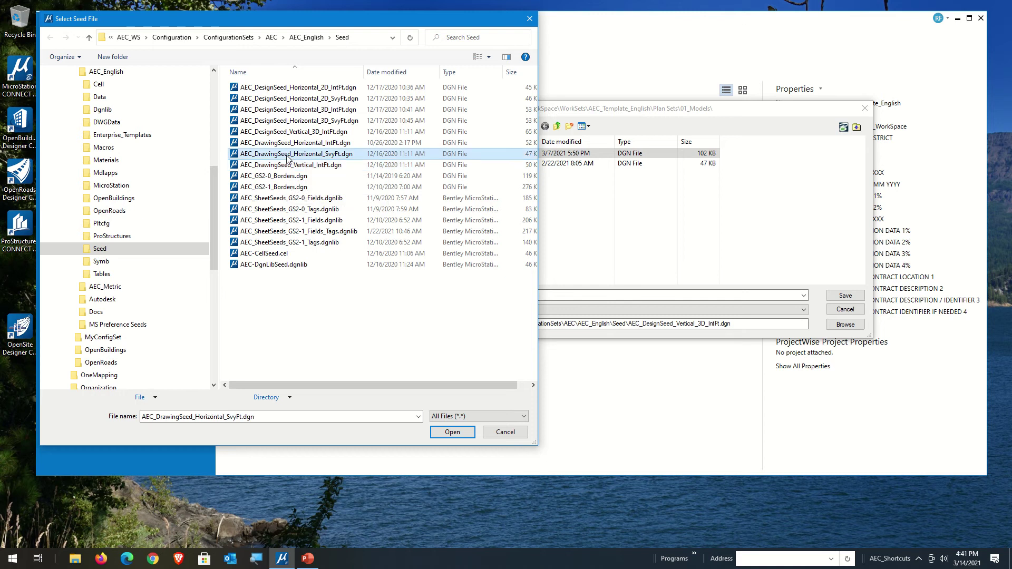
left_click(333, 143)
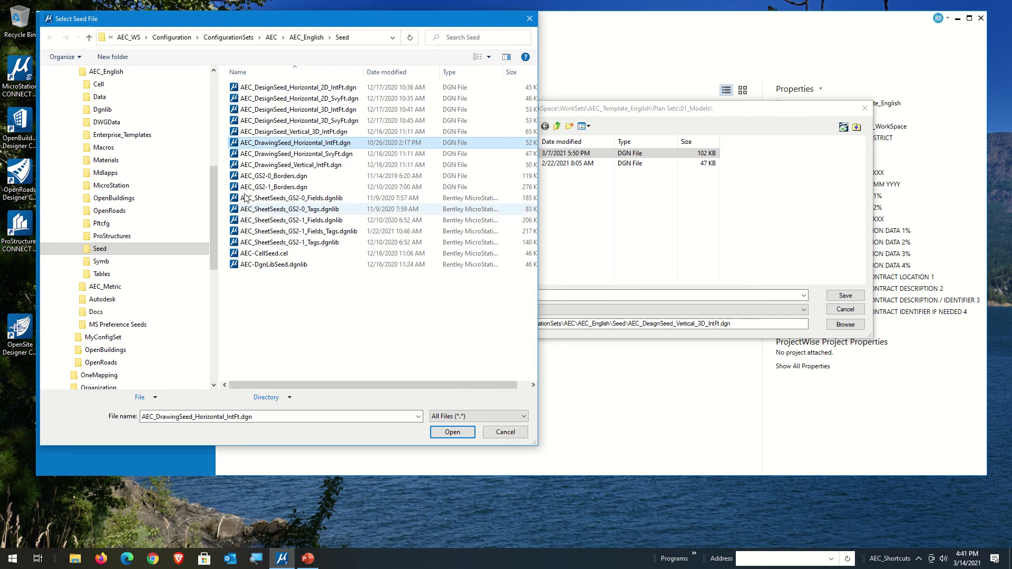
left_click(292, 164)
left_click(290, 156)
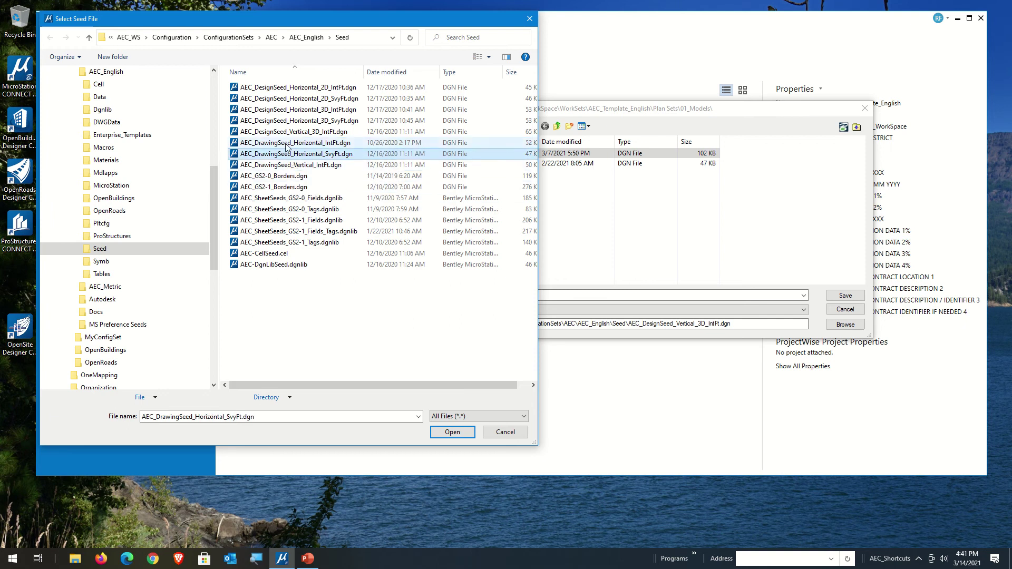
left_click(288, 144)
left_click(294, 166)
left_click(285, 154)
left_click(287, 143)
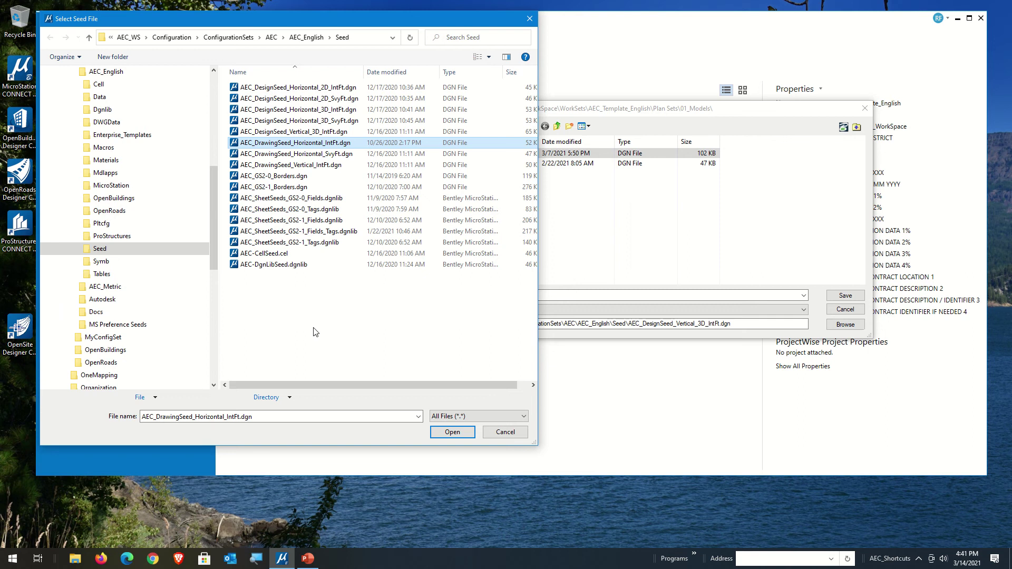
Examine the AEC_SheetSeeds libraries, the GS2-1 borders file, AEC-CellSeed.cel and AEC-DgnLibSeed.dgnlib.
left_click(317, 198)
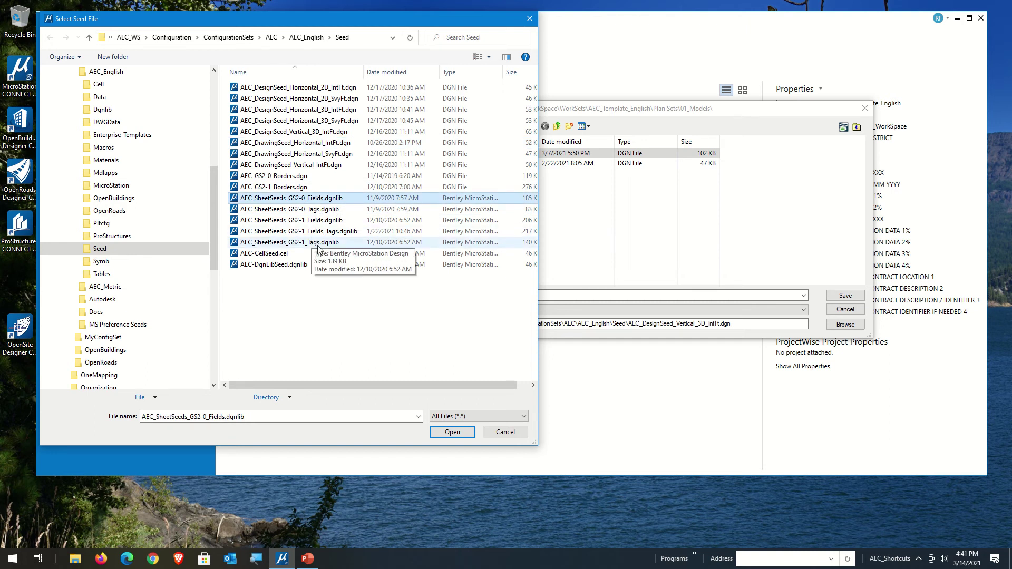
left_click(317, 245)
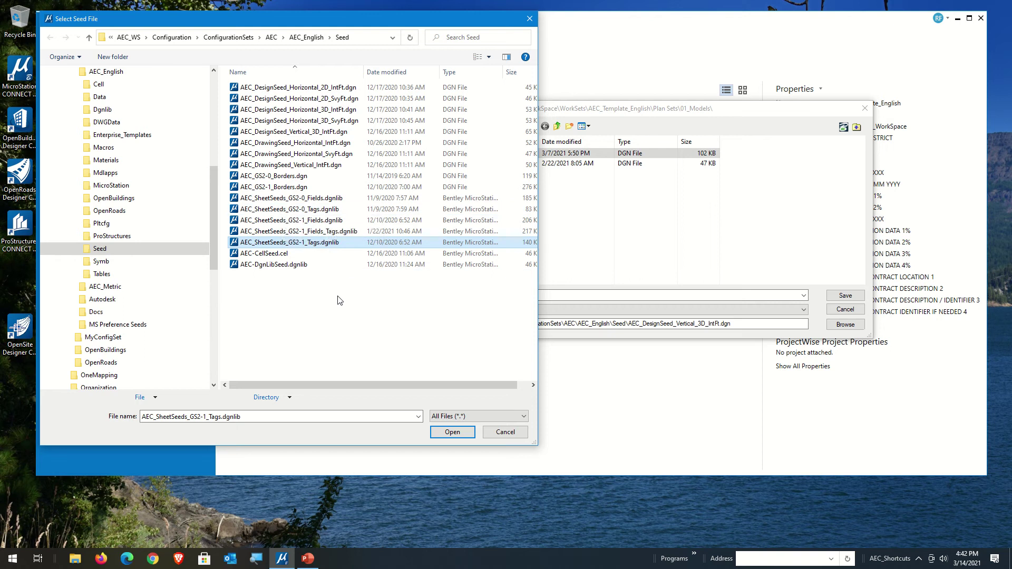
left_click(257, 201)
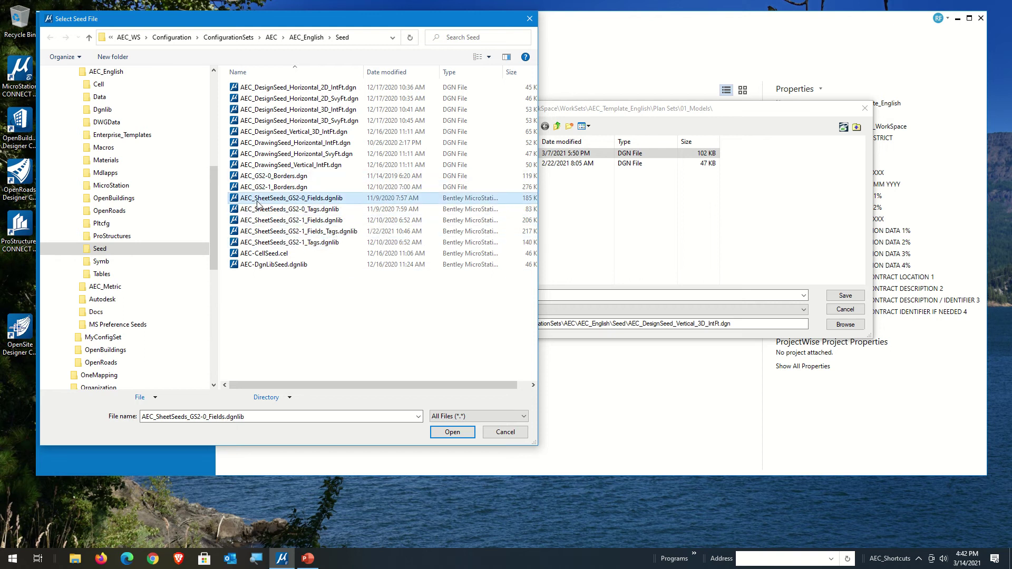
left_click(316, 209)
key("Down")
key("Up")
key("Up")
left_click(274, 186)
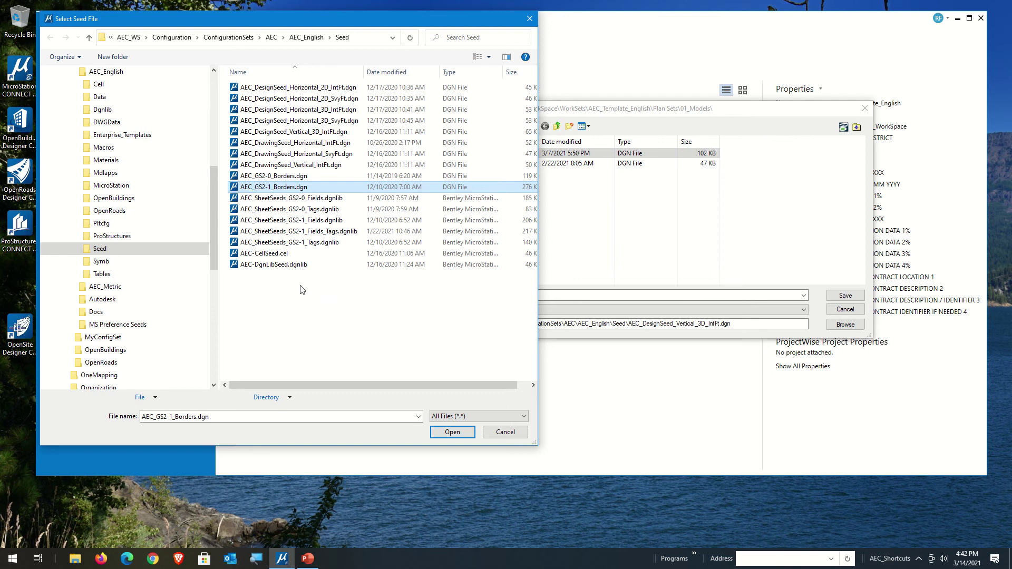
left_click(263, 254)
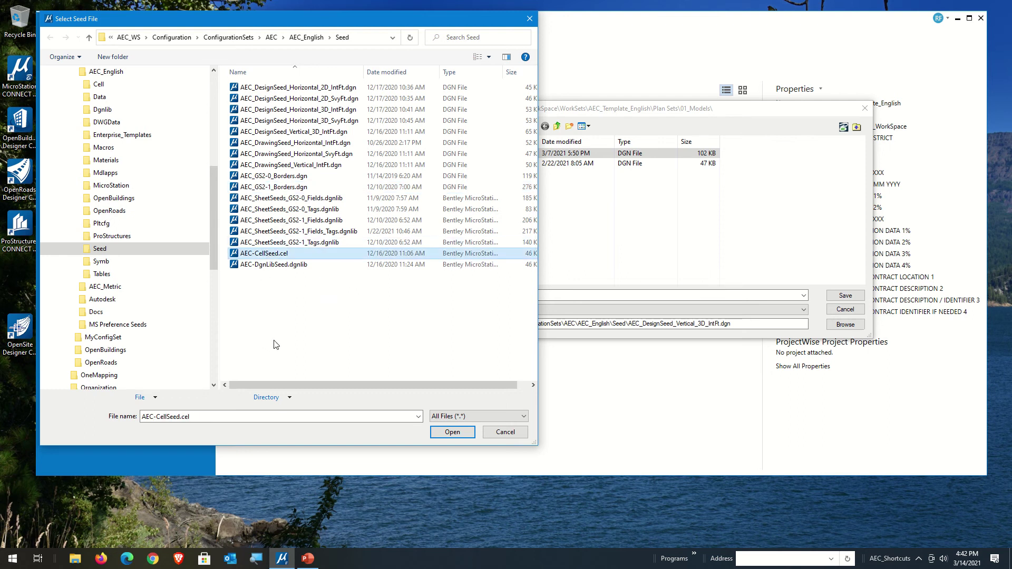
left_click(266, 265)
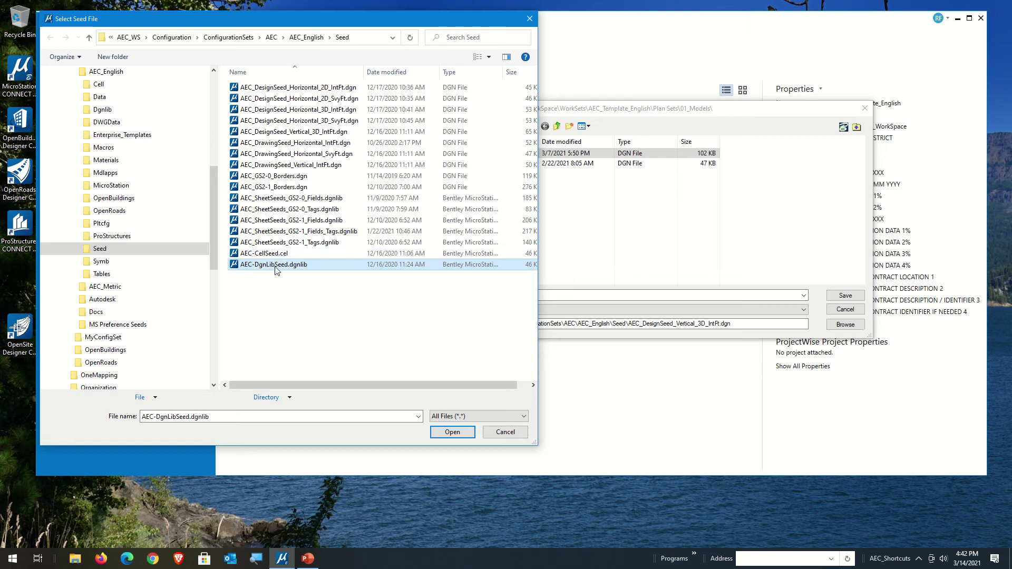
left_click(310, 293)
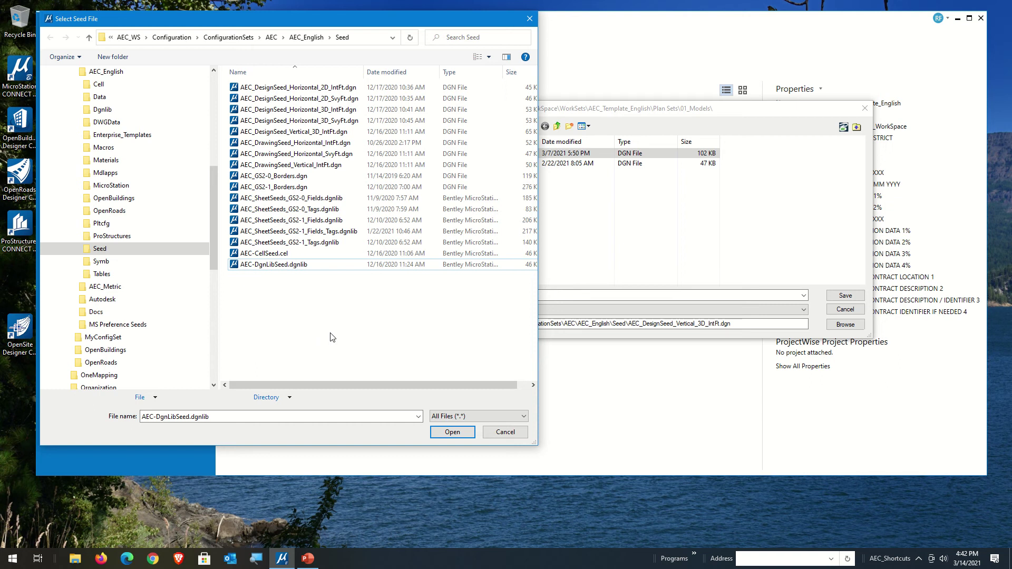
Choose AEC_DrawingSeed_Vertical_IntFt.dgn as the seed and set the save location to the 03_Sheets folder under Plan Sets.
left_click(278, 166)
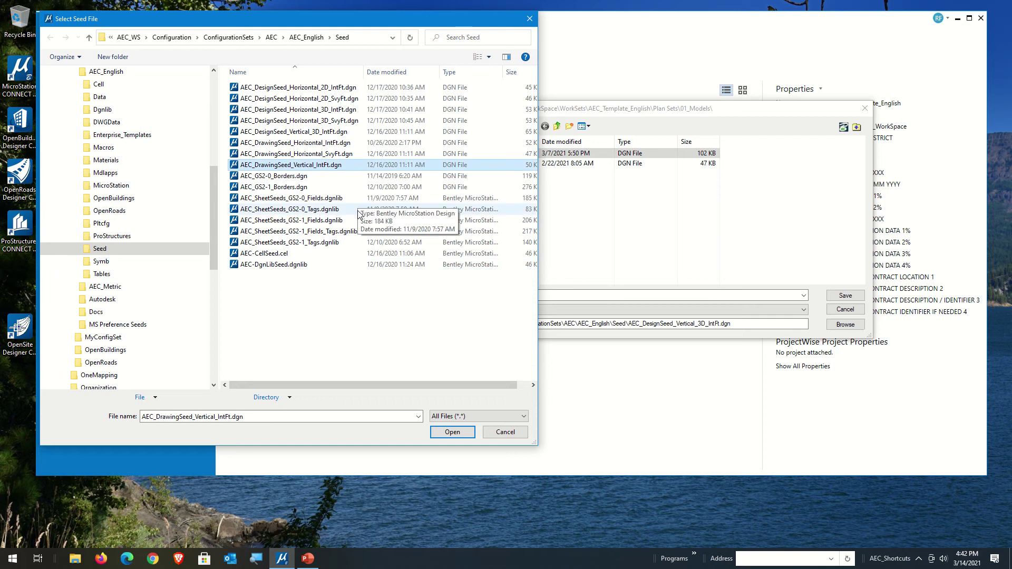
double_click(294, 165)
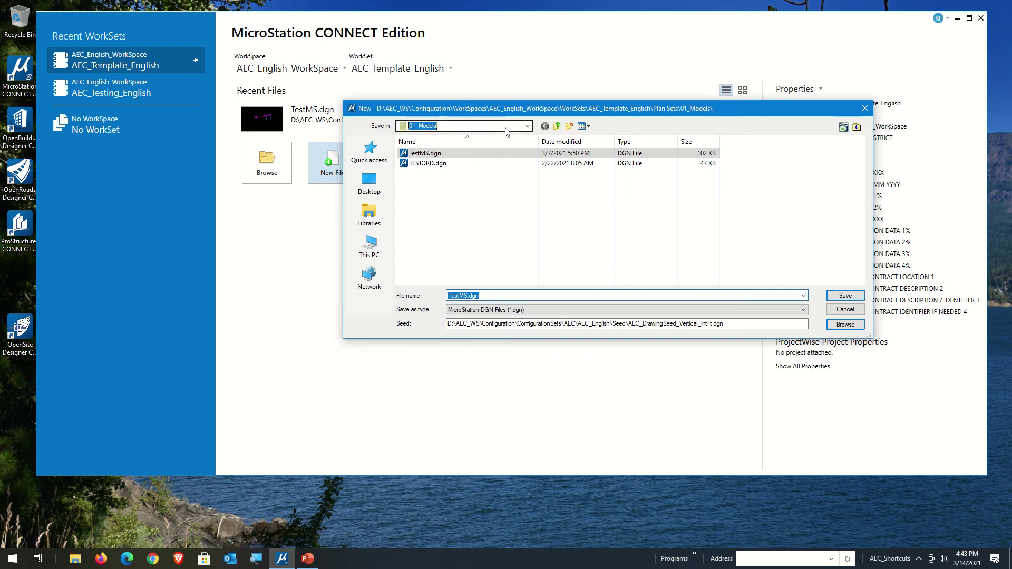
left_click(527, 126)
left_click(467, 288)
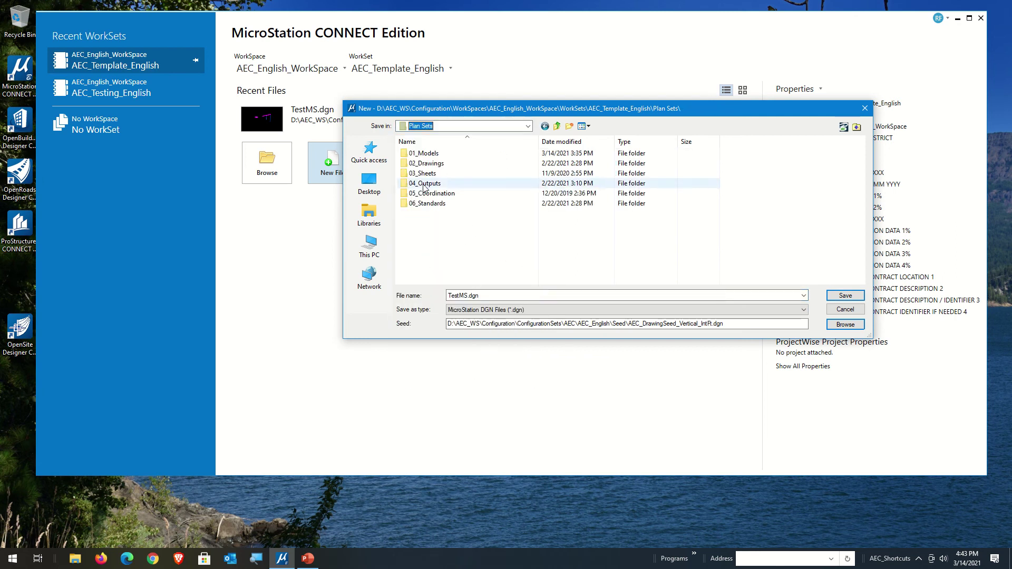
left_click(422, 173)
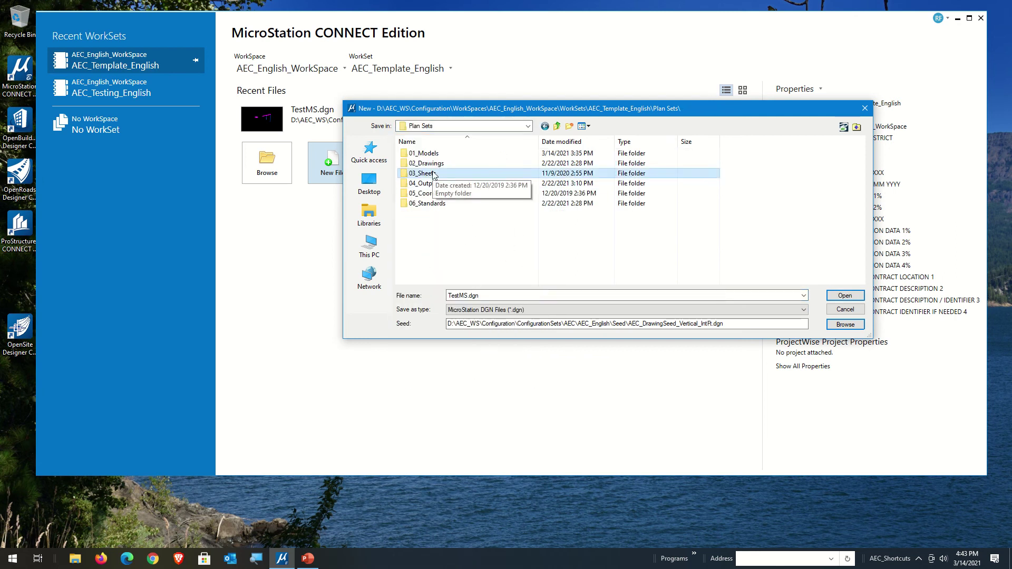
key("ctrl")
double_click(433, 174)
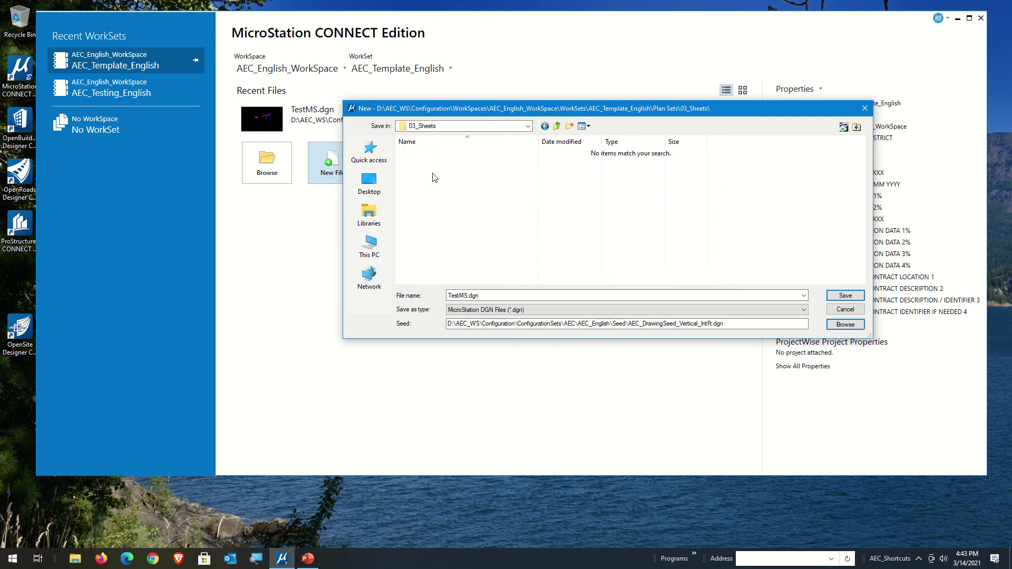
Name the new design file DEMO_A-101 and create it in the 03_Sheets folder.
left_click(470, 295)
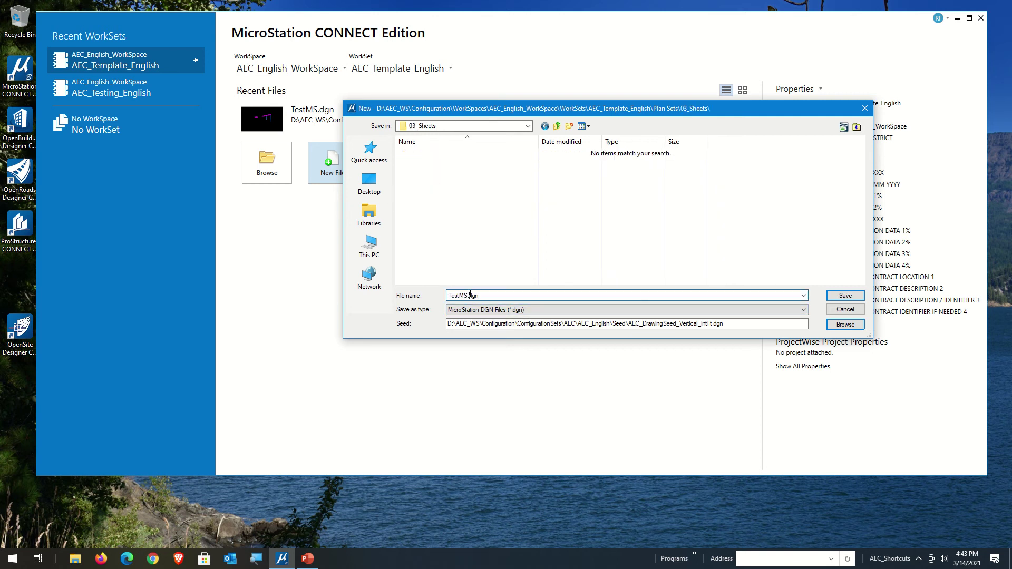
double_click(466, 296)
type("DE")
type("MO_A-101")
left_click(845, 298)
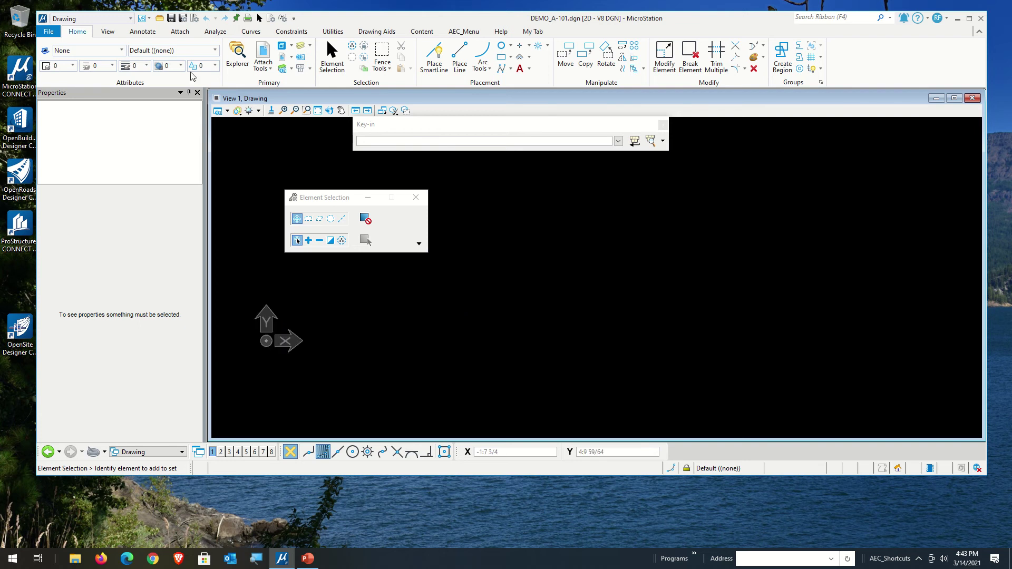
Start a new model in DEMO_A-101.dgn and set its type to Sheet From Seed.
left_click(663, 126)
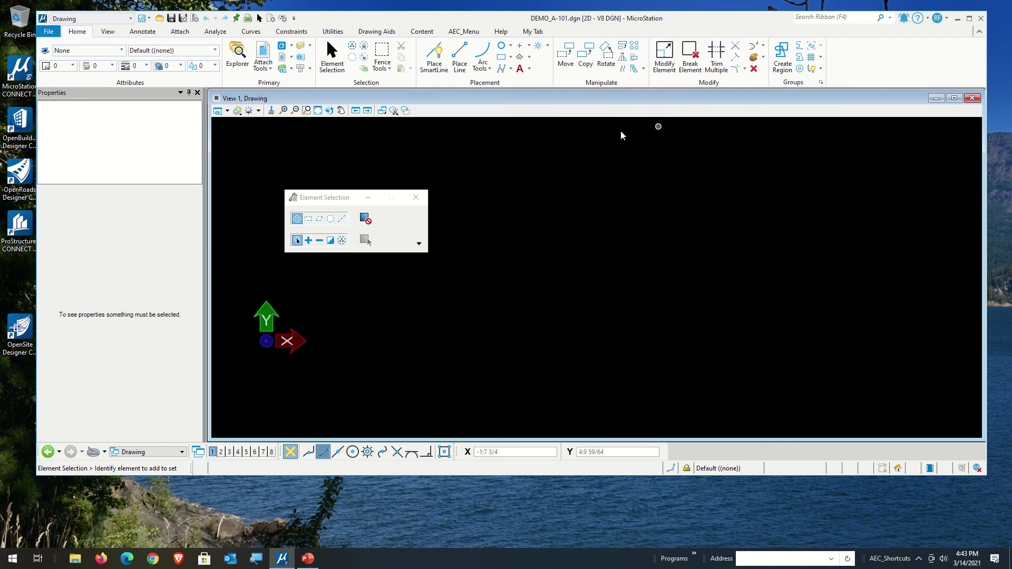
left_click(283, 46)
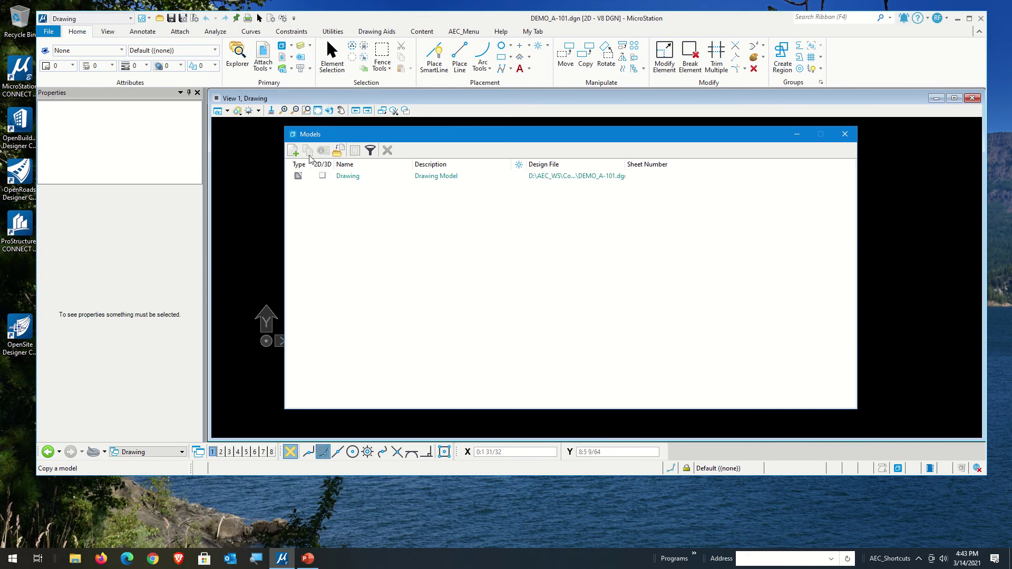
left_click(292, 151)
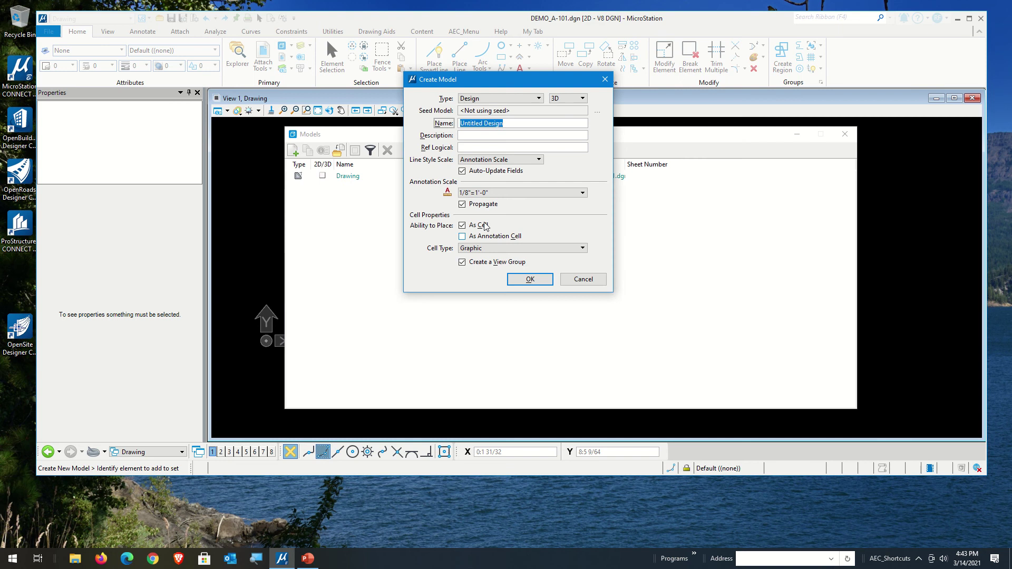
left_click(522, 99)
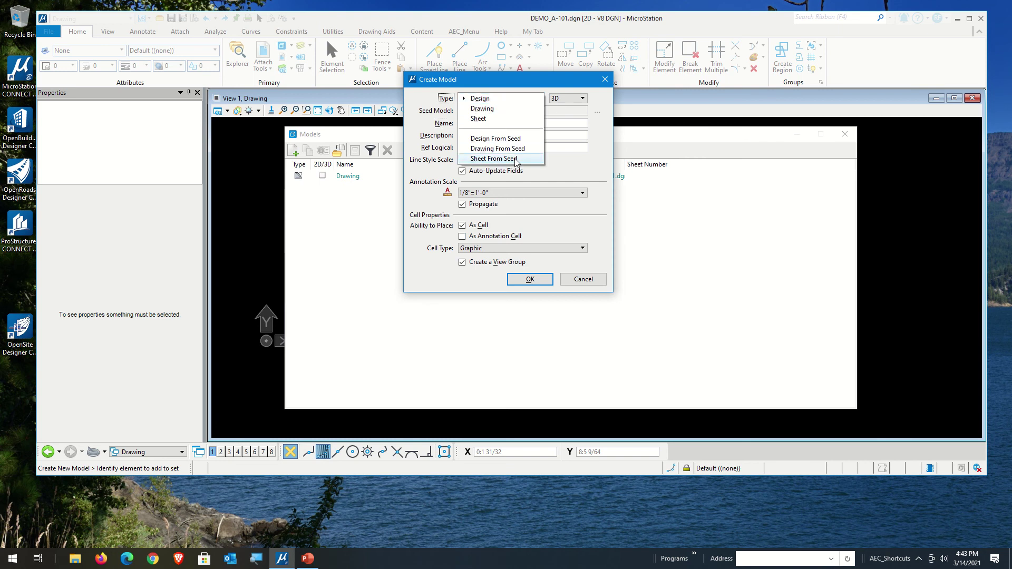
left_click(515, 159)
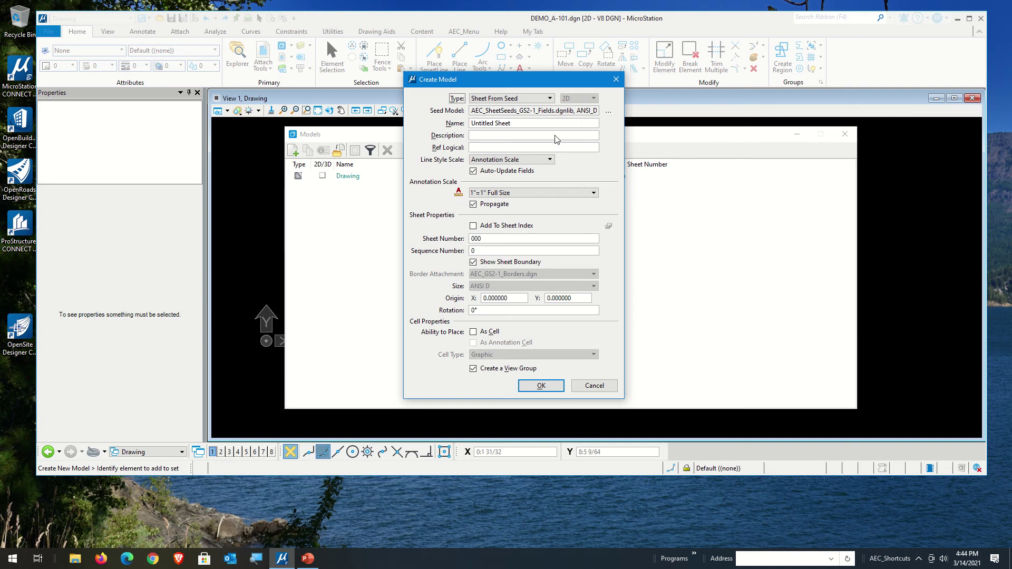
Name the new sheet model A-101 and enable adding it to the sheet index.
double_click(531, 125)
left_click_drag(524, 127, 396, 136)
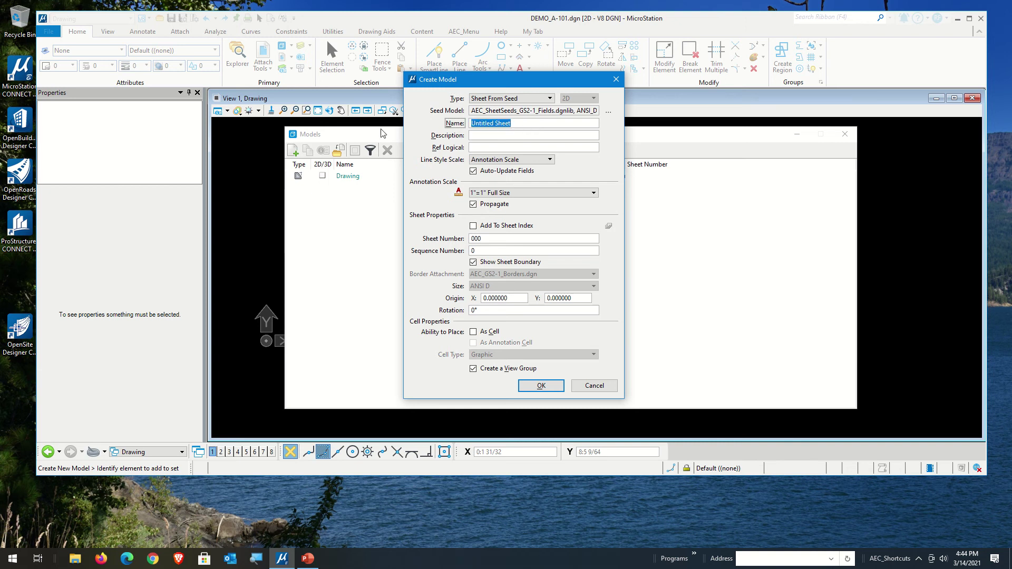
type("A-101")
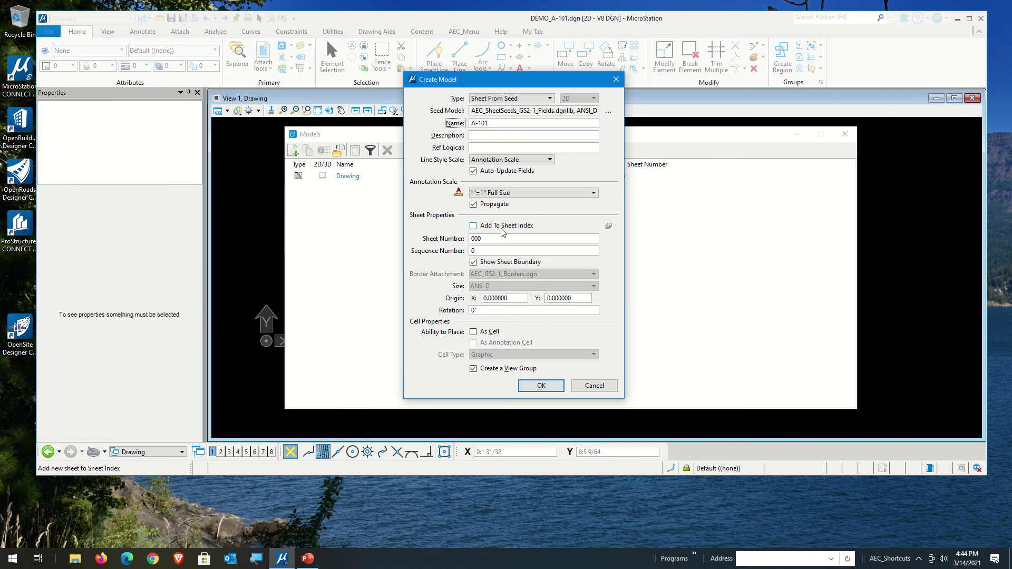
left_click(485, 227)
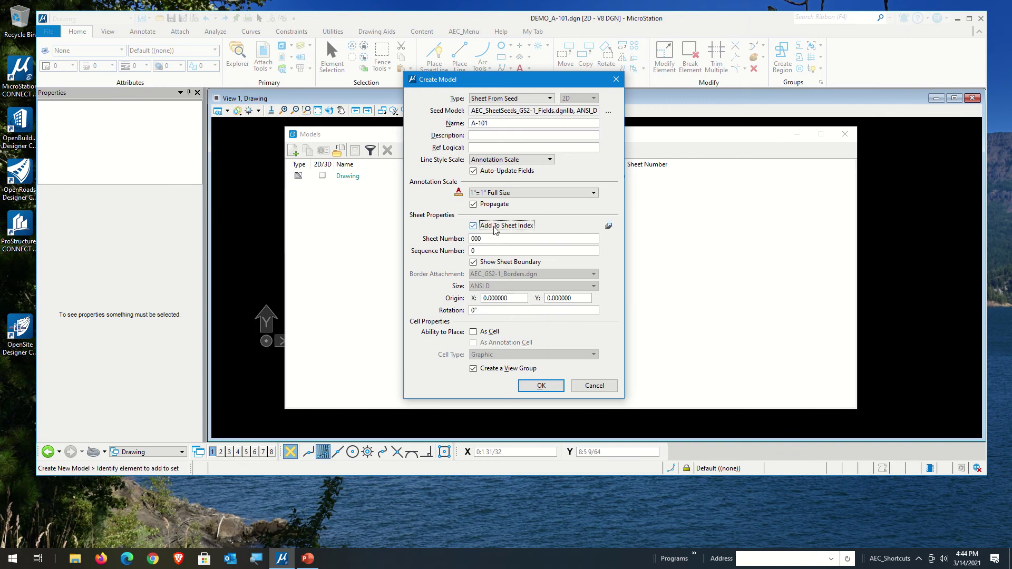
Assign the sheet to the 1 Plans folder under A- All Architectural in the AEC_Template_English index and create the model.
left_click(608, 226)
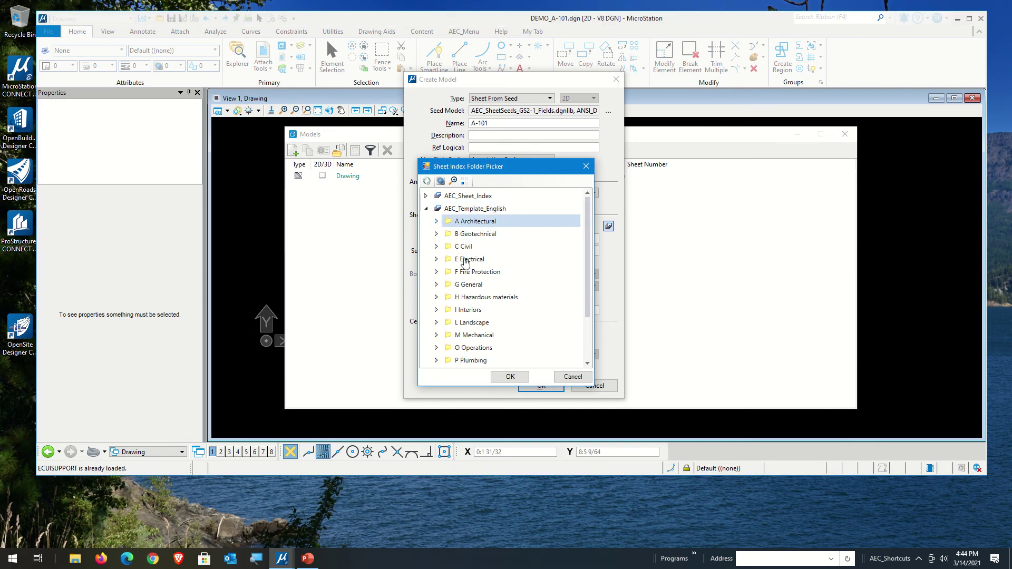
left_click(436, 222)
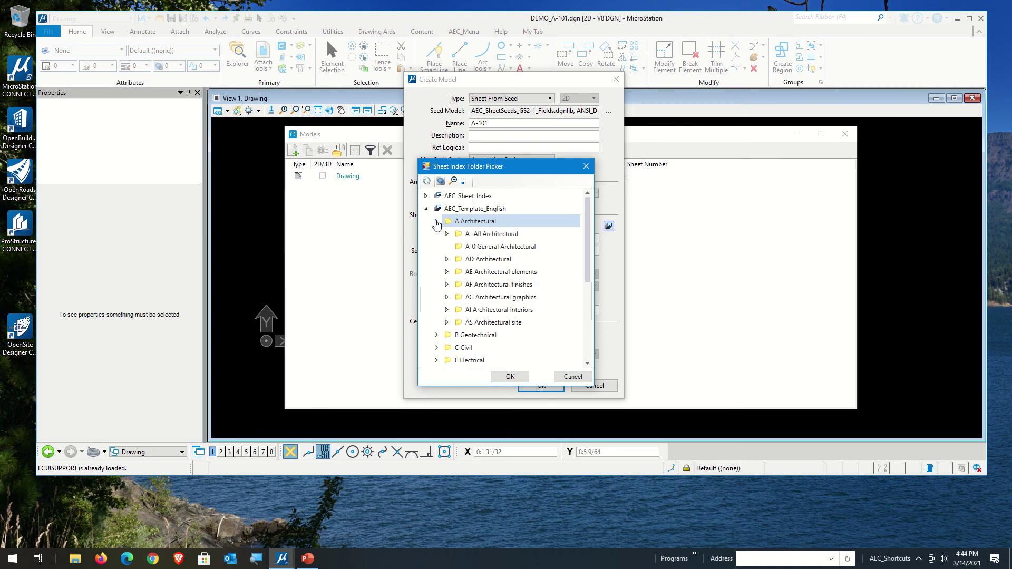
left_click(449, 235)
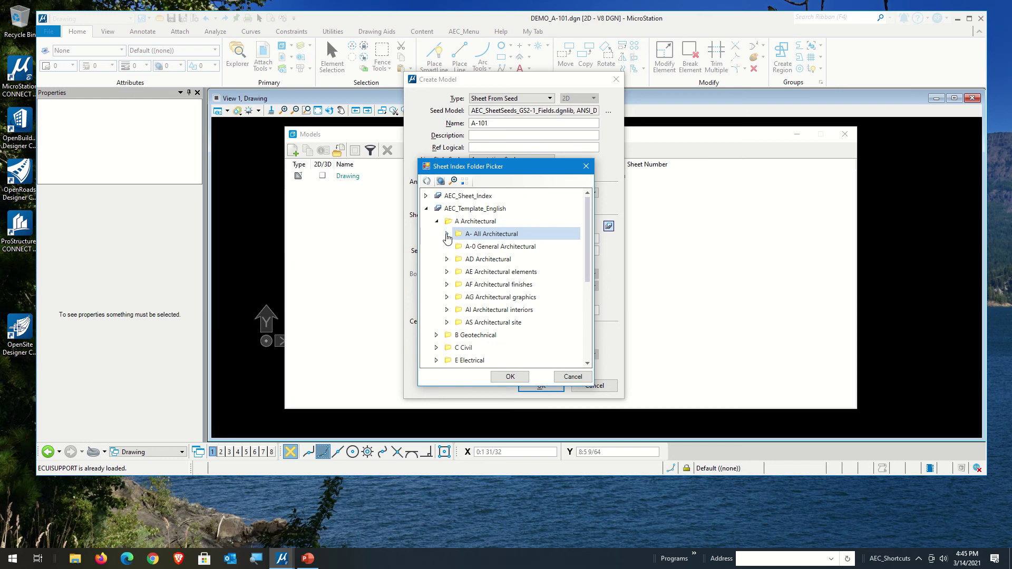
double_click(477, 235)
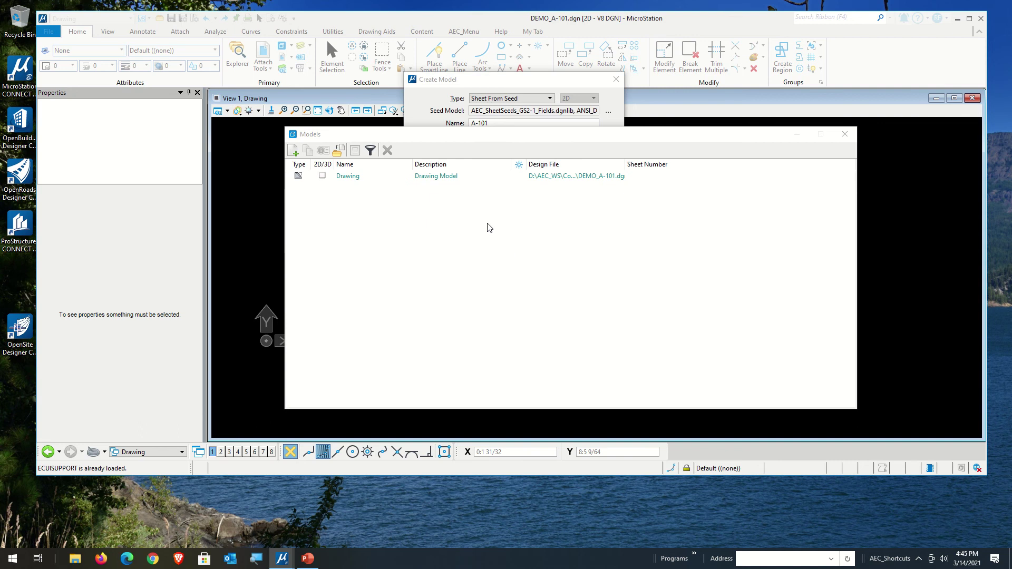
left_click(447, 85)
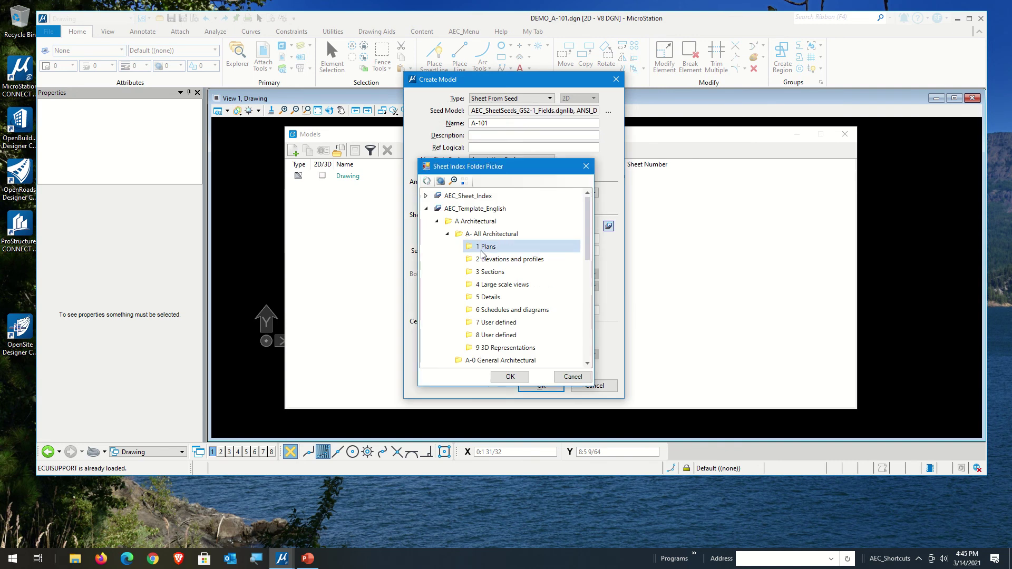
left_click(482, 248)
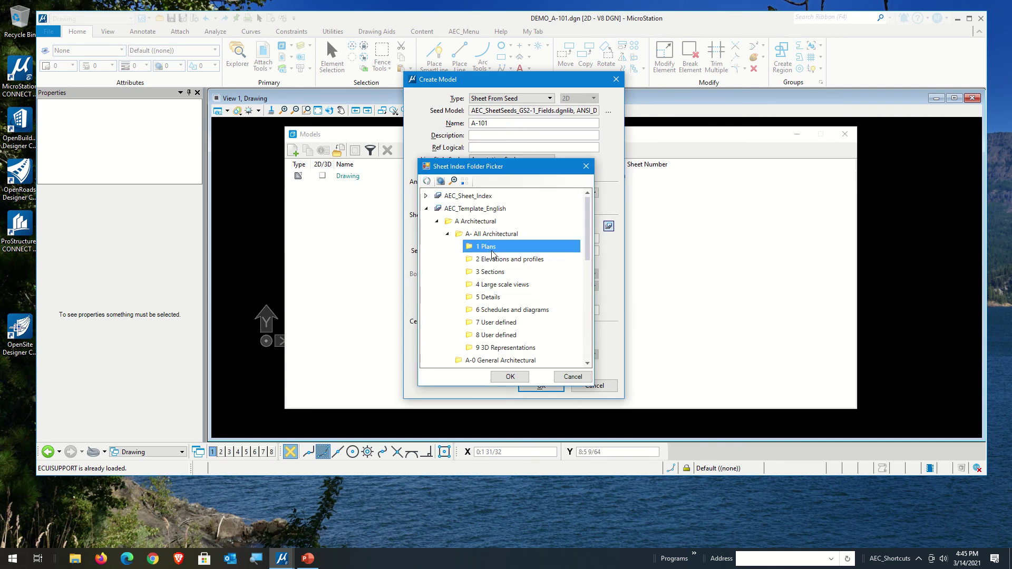
left_click(510, 376)
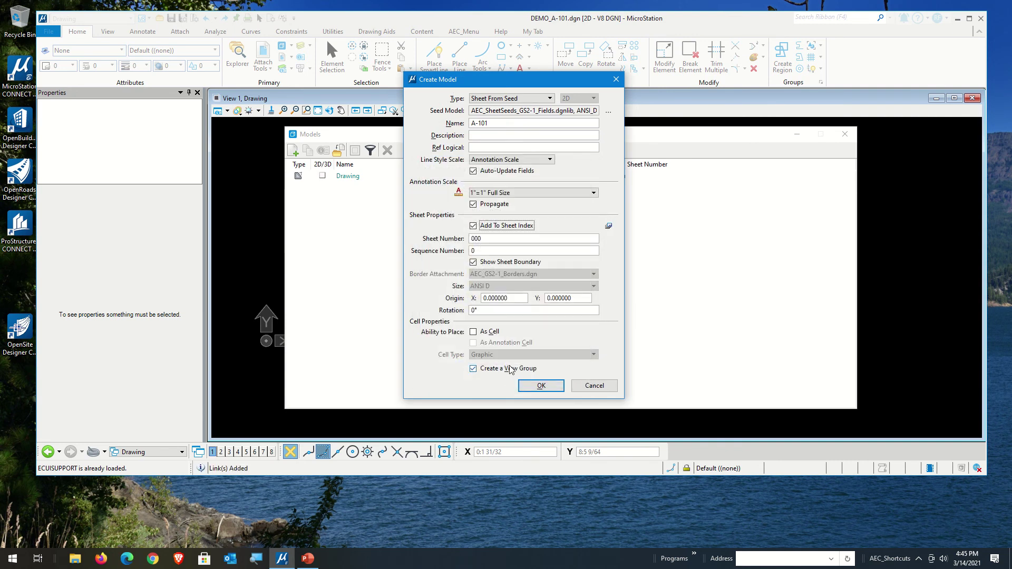
left_click(539, 387)
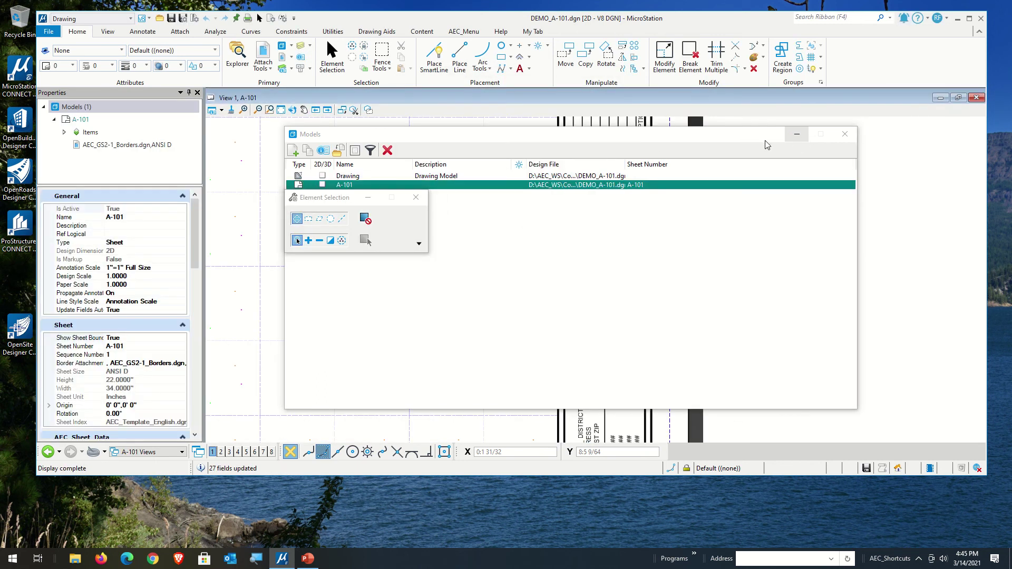
Close the models list and examine the A-101 sheet's border and title block, fitting the whole sheet in view.
left_click(844, 133)
scroll(612, 264, "down", 3)
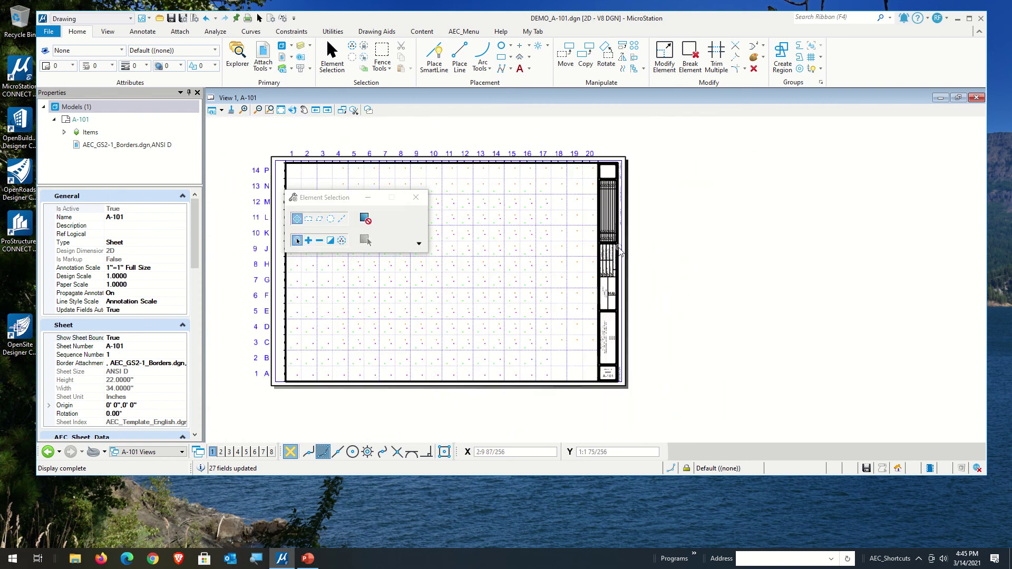
scroll(583, 345, "up", 1)
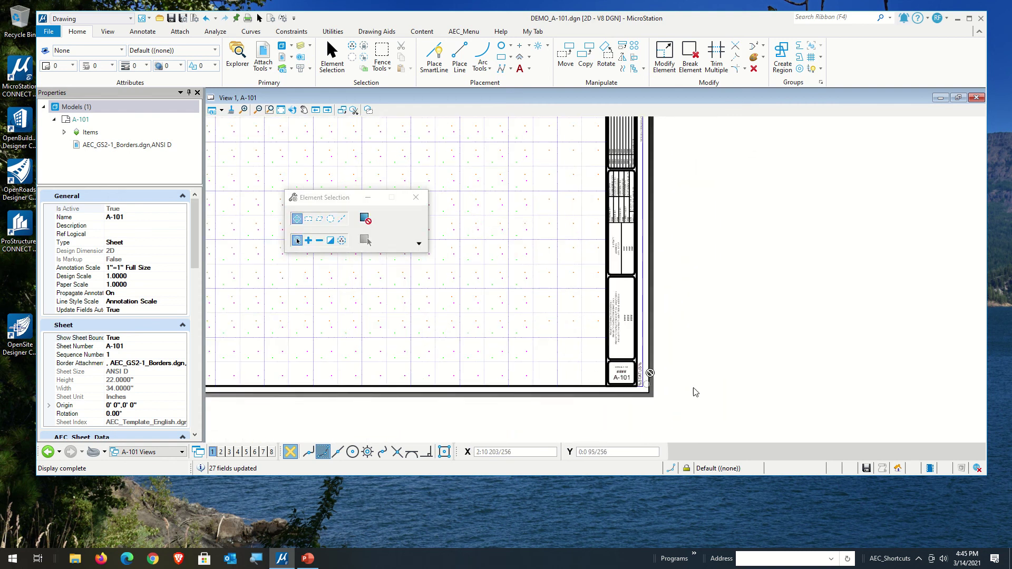
left_click(281, 111)
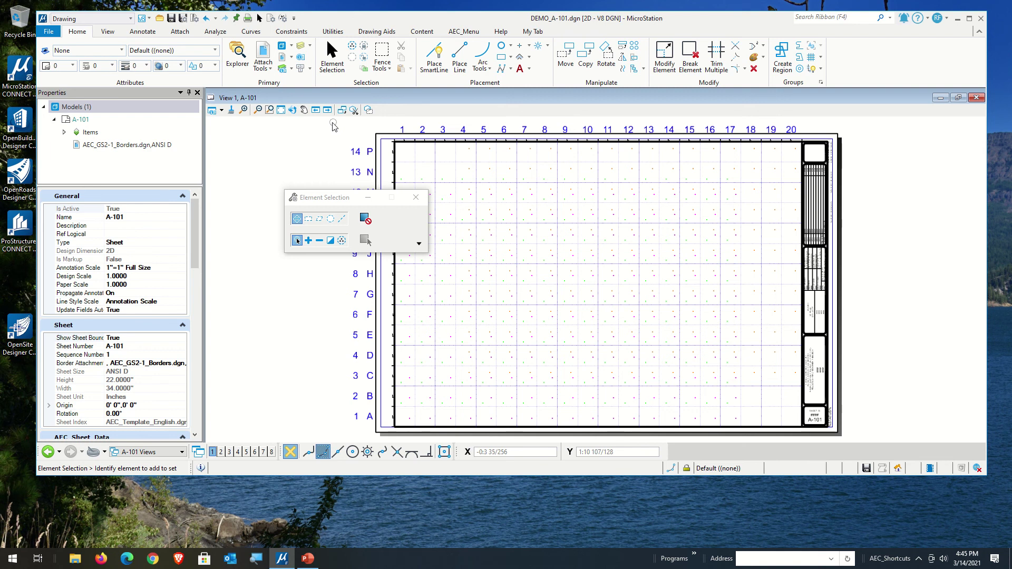
left_click(291, 109)
Start another Sheet From Seed model and browse the Seed folder for its seed file.
left_click(283, 46)
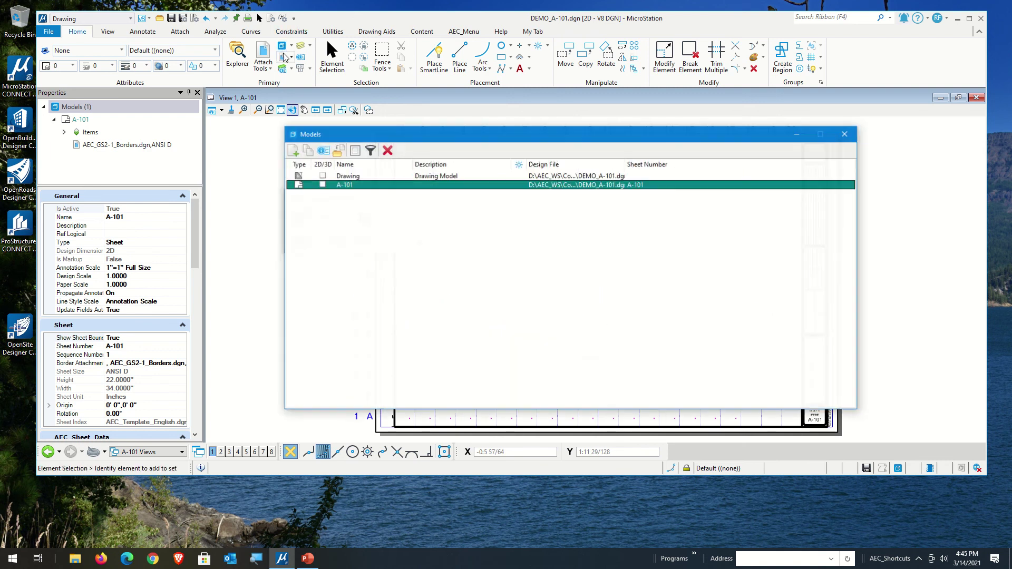
left_click(293, 150)
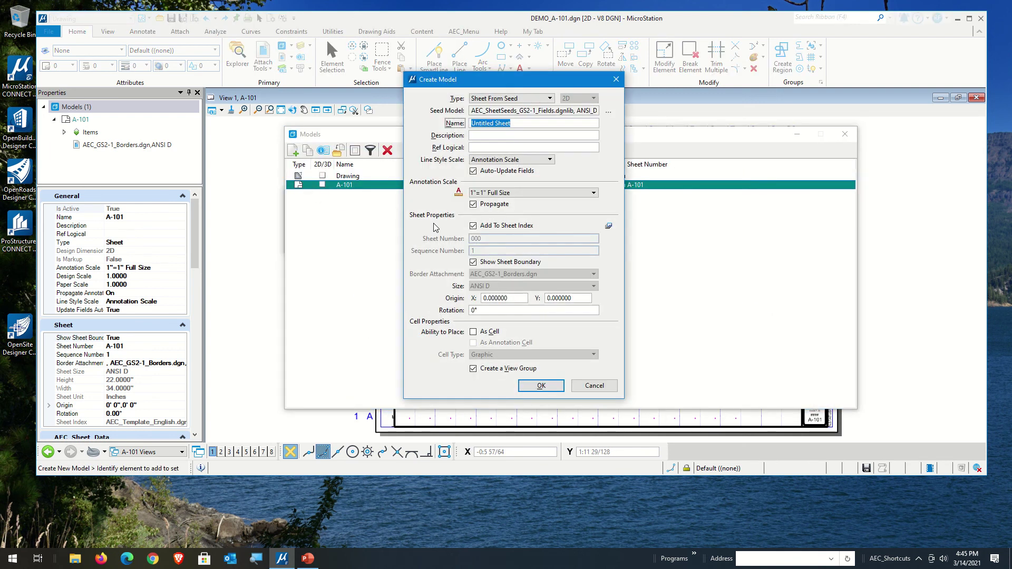
left_click(608, 111)
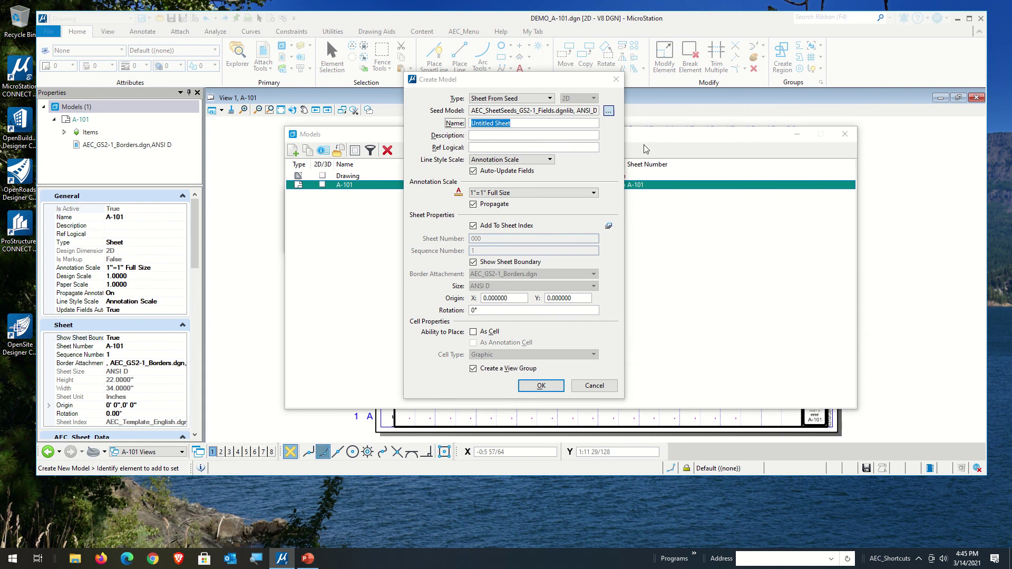
scroll(662, 297, "down", 1)
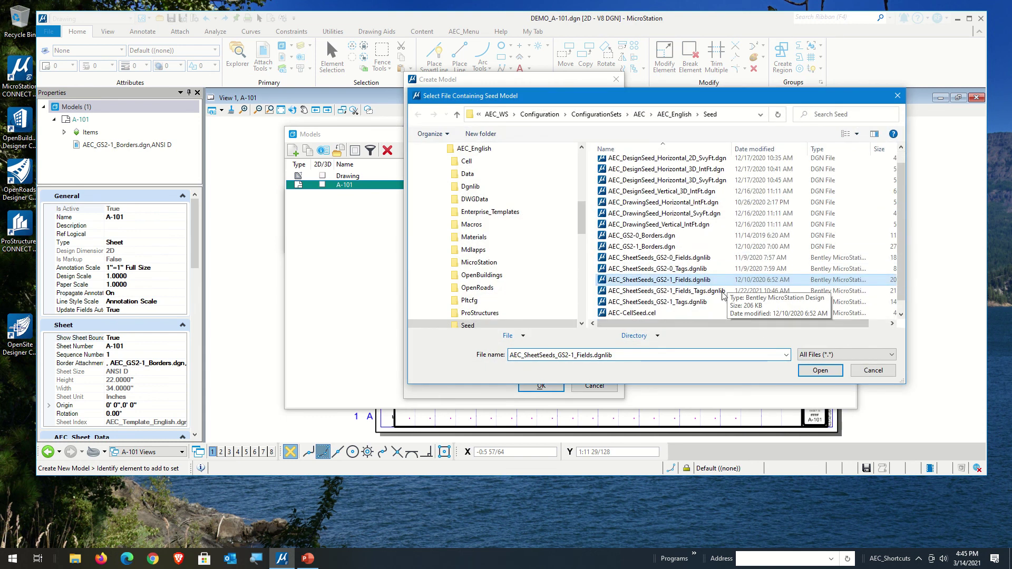
Compare the AEC_SheetSeeds_GS2-1 seed libraries: the Tags, Fields_Tags and Fields variants.
left_click(669, 302)
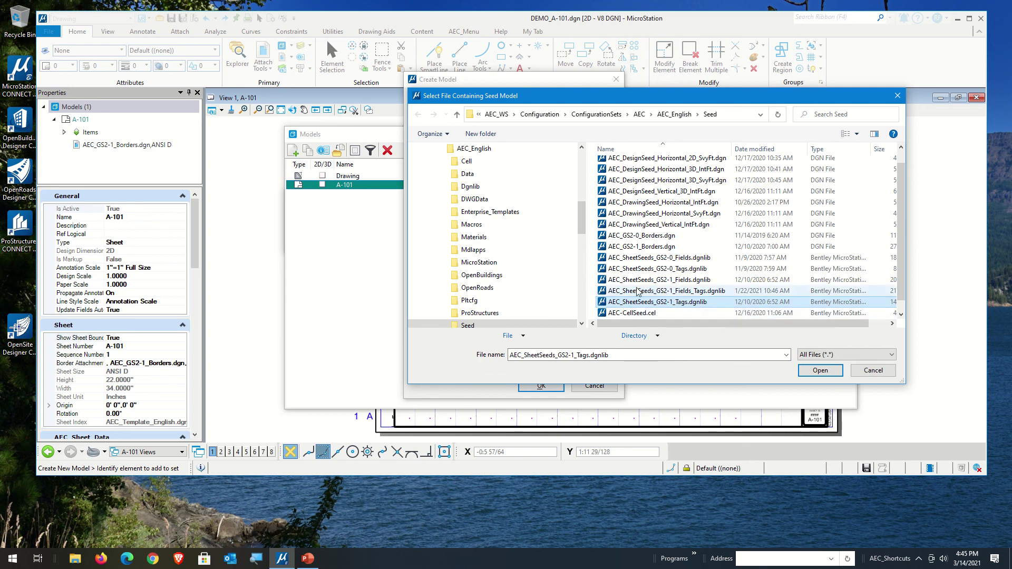
left_click(722, 291)
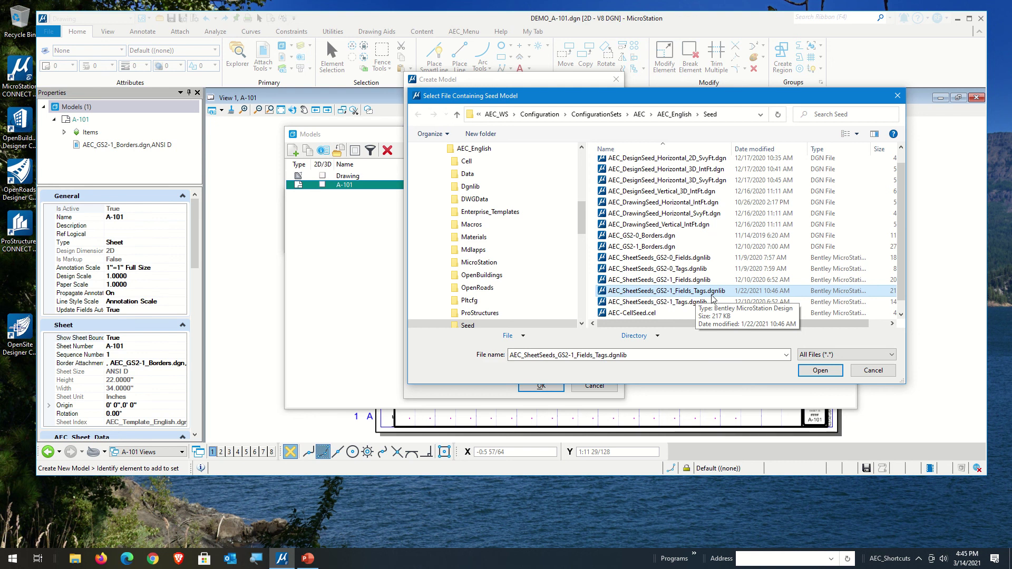
left_click(683, 304)
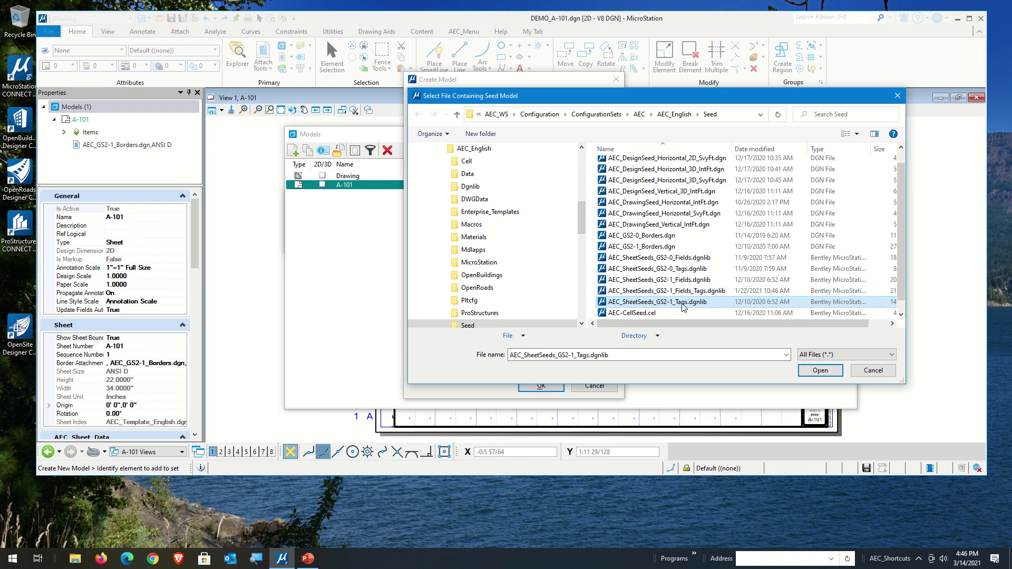
left_click(701, 280)
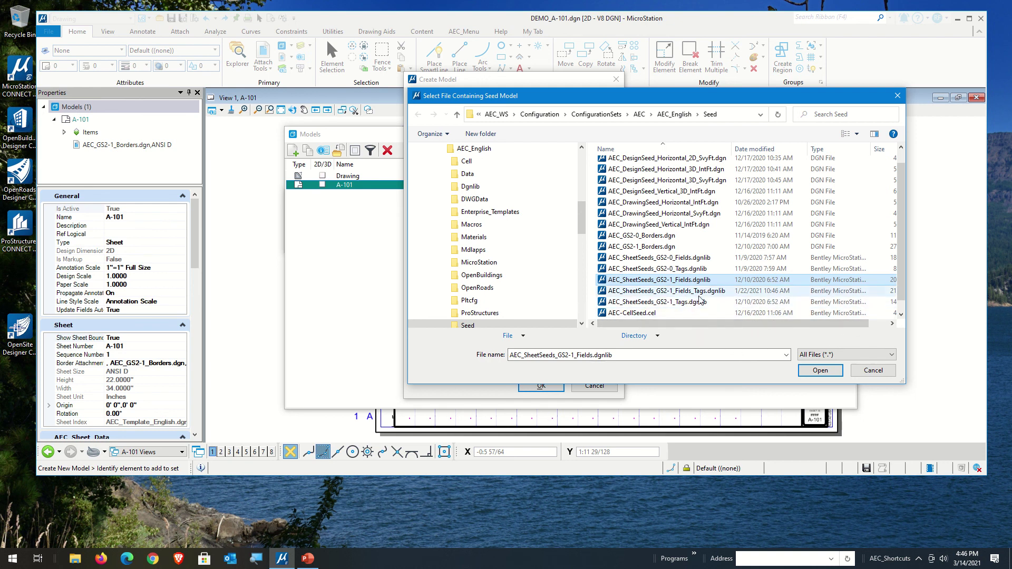
Examine the AEC_SheetSeeds_GS2-0 seed libraries, comparing the Fields and Tags variants.
left_click(675, 269)
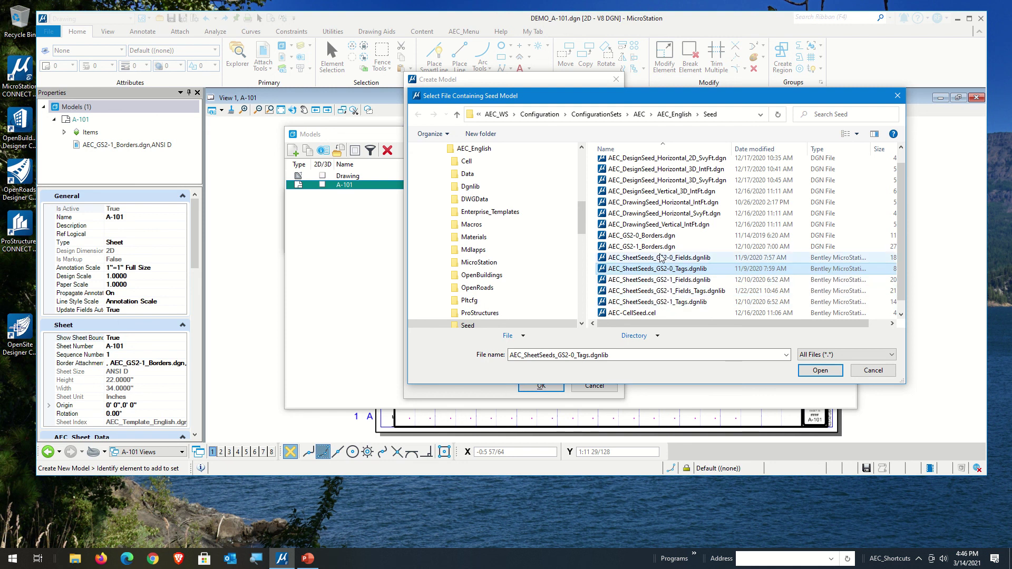
left_click(661, 259)
left_click(674, 269)
left_click(662, 258)
left_click(662, 270)
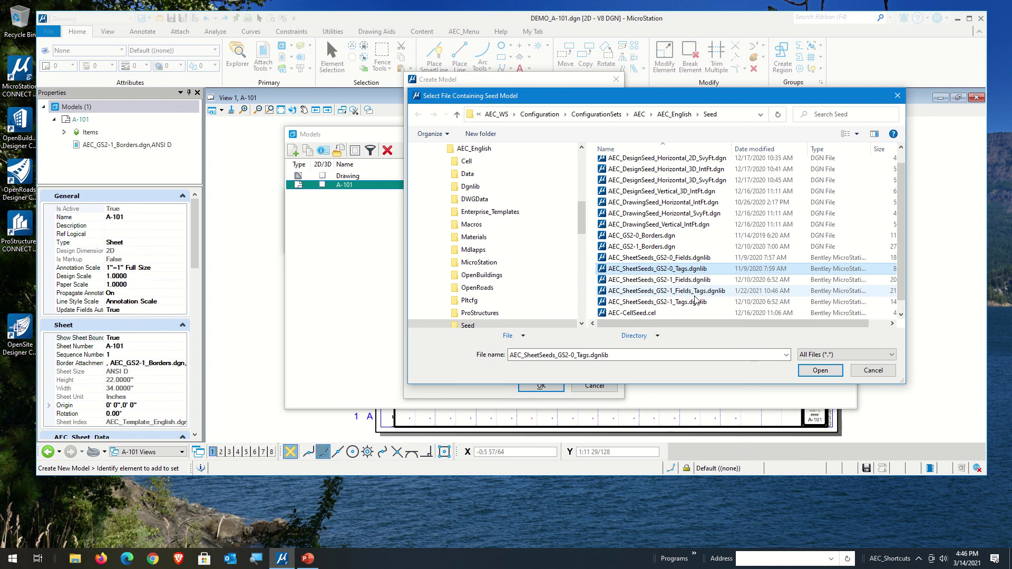
left_click(653, 258)
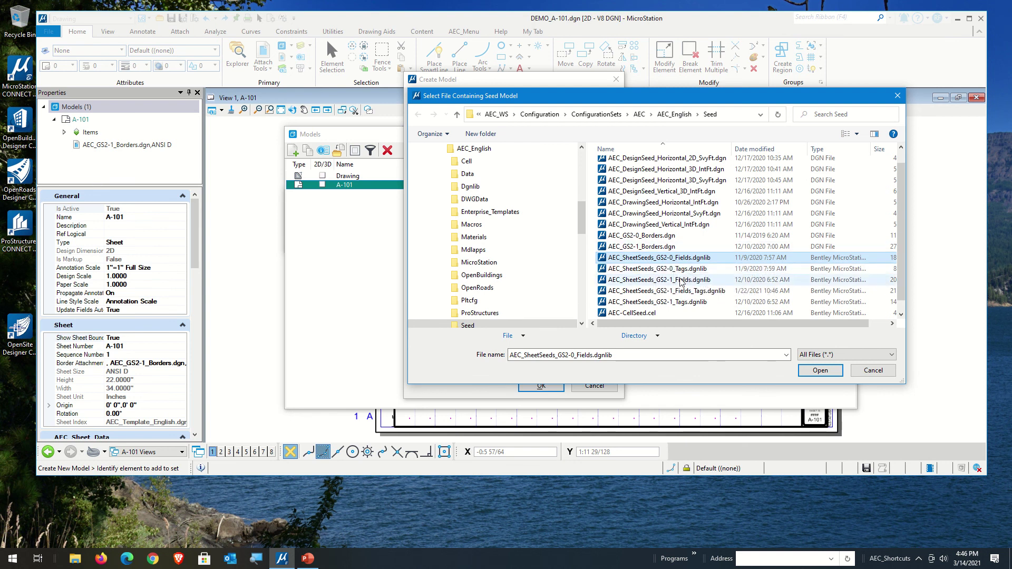
left_click(662, 270)
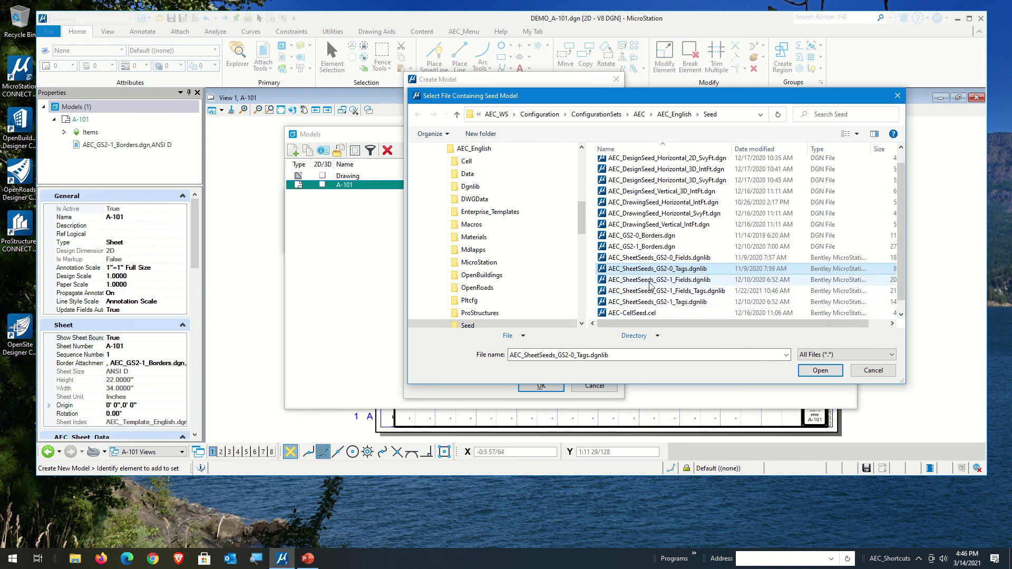
Recheck the GS2-1 Fields, Fields_Tags and Tags sheet seed libraries, and cancel both the seed file selection and the new model.
left_click(667, 283)
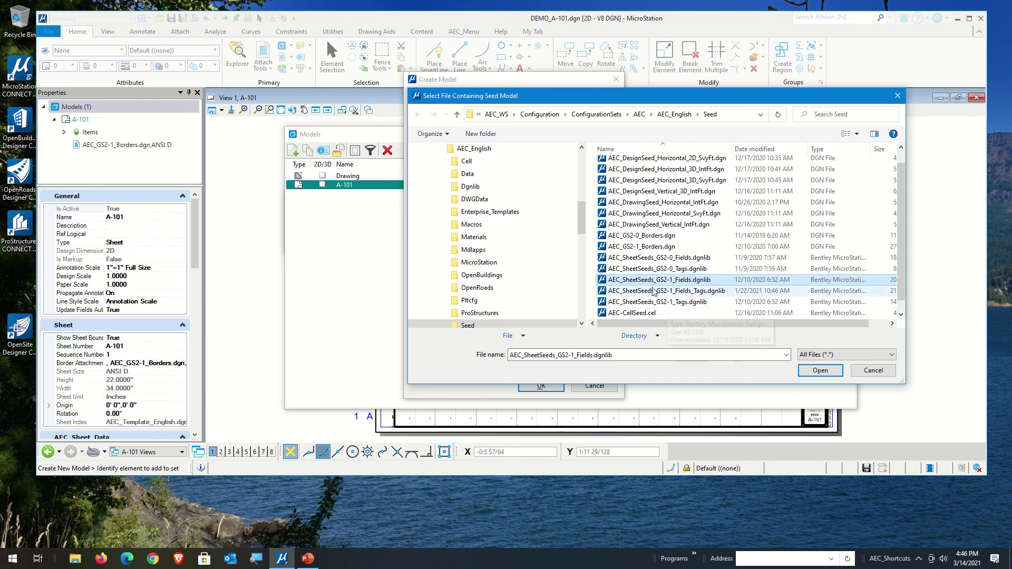
left_click(661, 292)
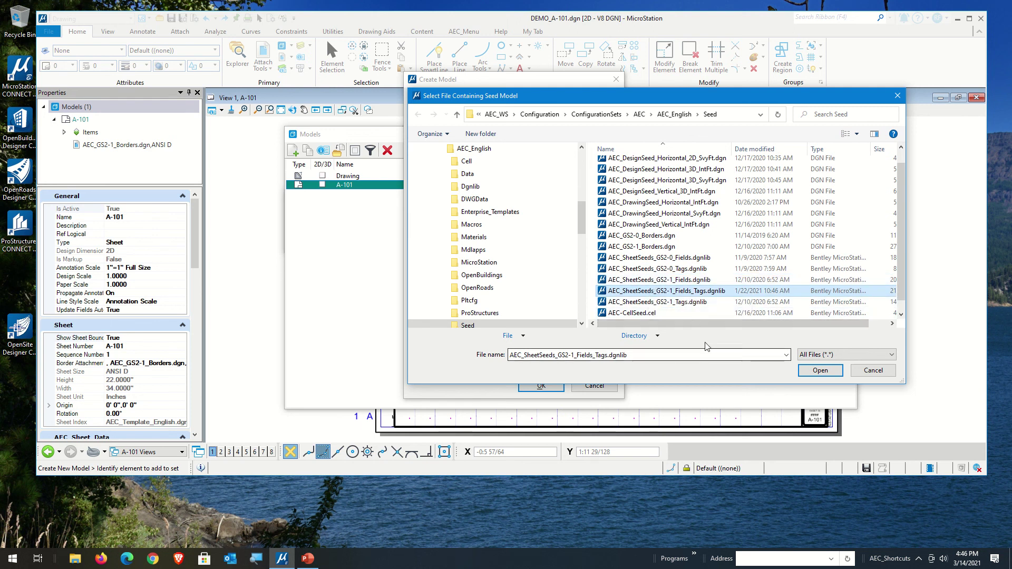
left_click(687, 304)
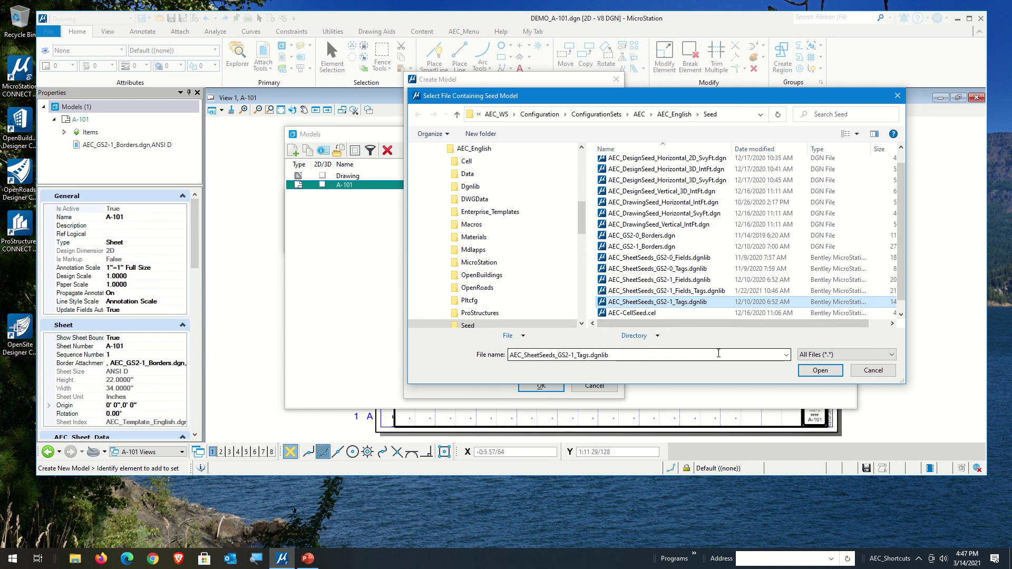
left_click(639, 281)
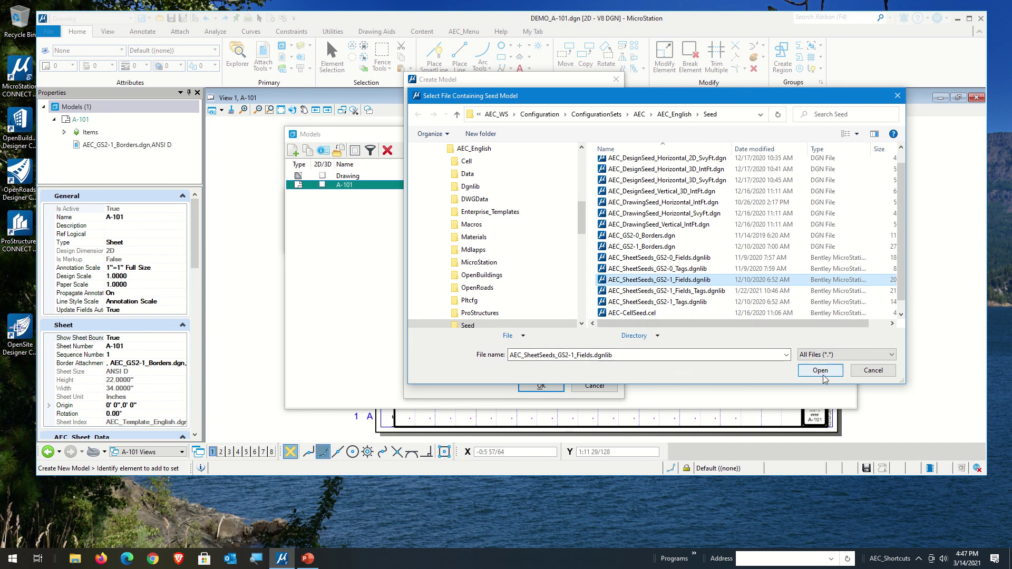
left_click(890, 369)
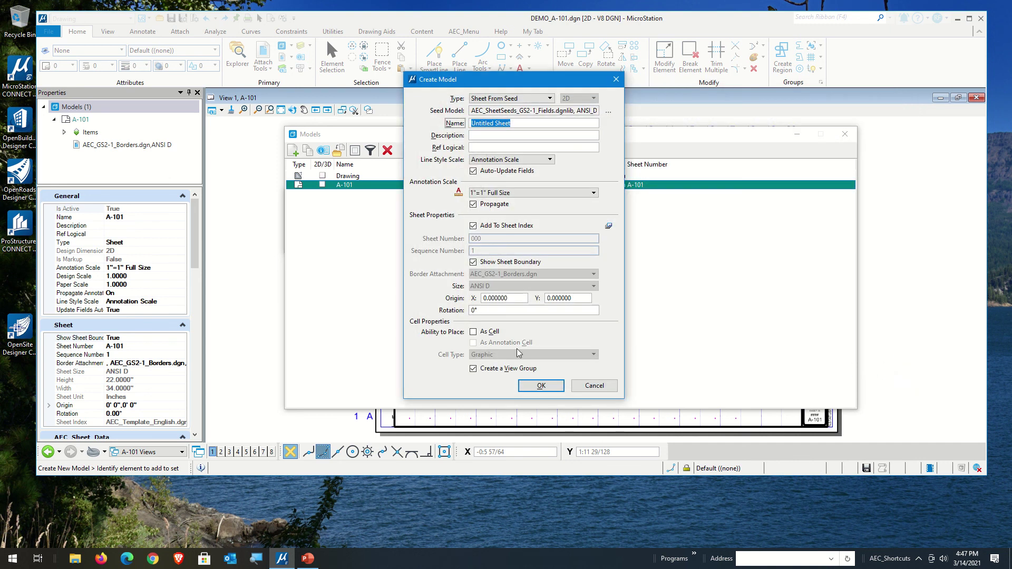
left_click(587, 384)
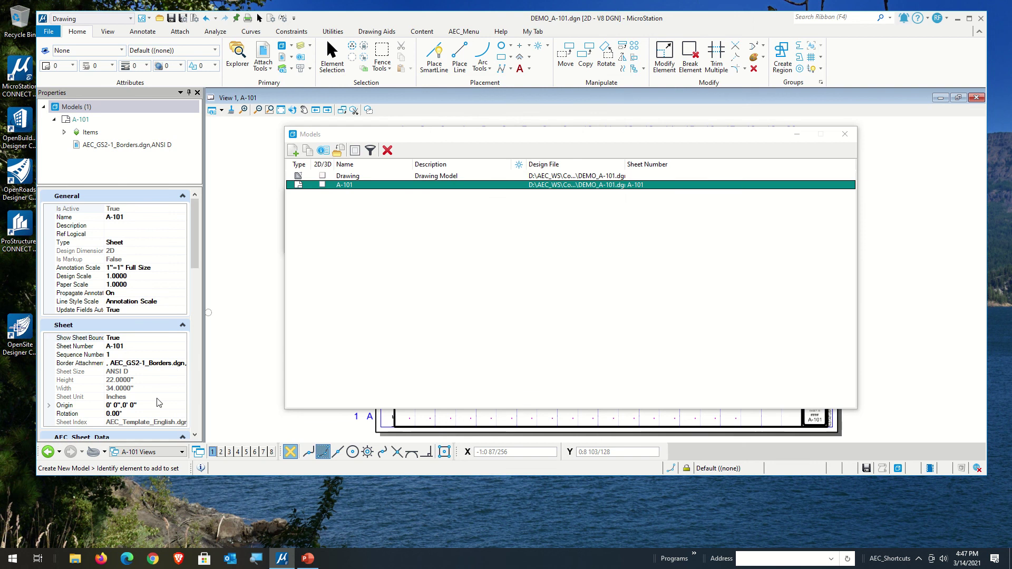
Examine the A-101 model's properties from the AEC_Sheet_Data values through the working units, grid and cell settings.
scroll(146, 359, "down", 6)
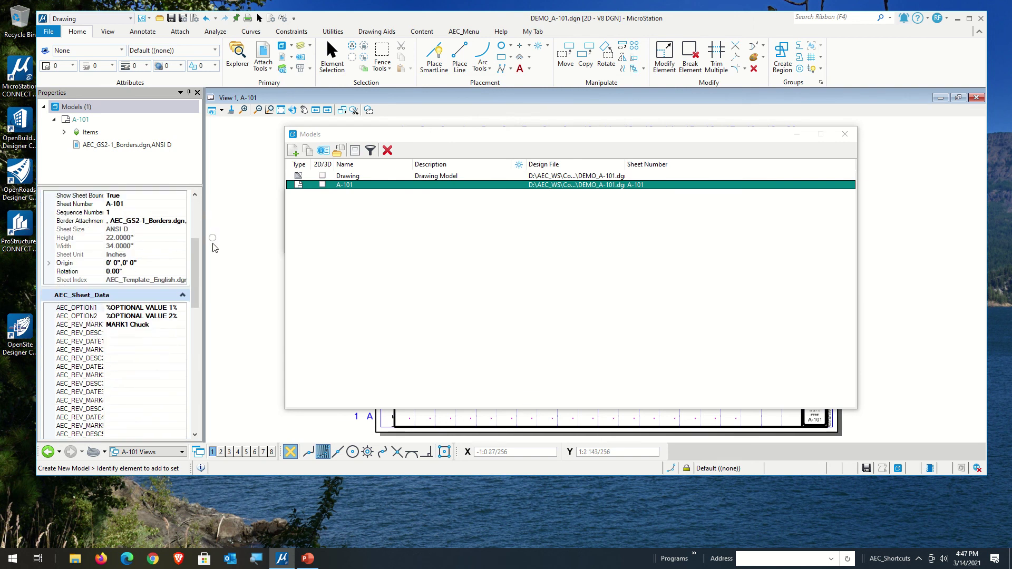
left_click_drag(198, 260, 221, 446)
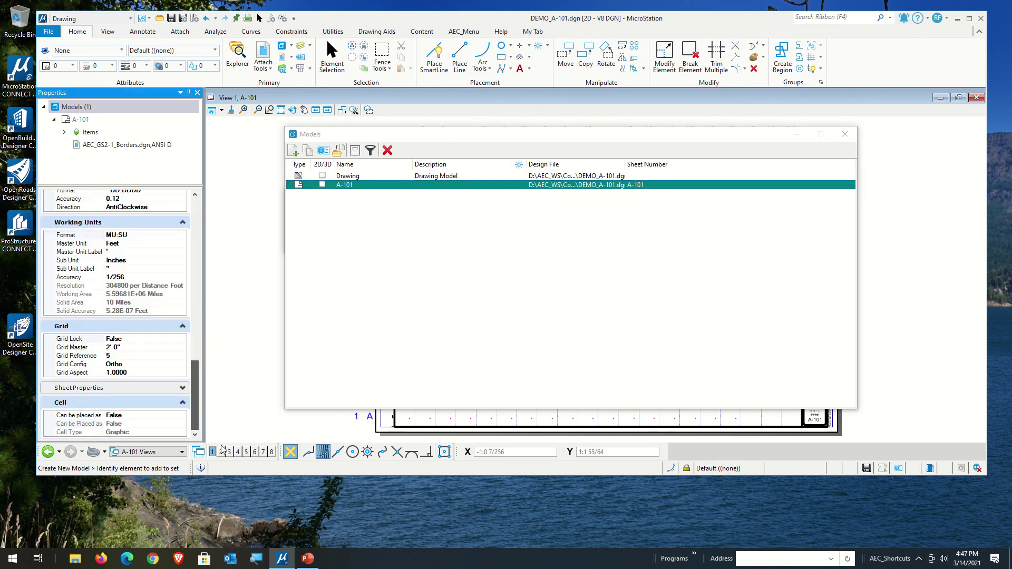
Display the file's sheet index and expand AEC_Template_English to locate sheet A-101 among the architectural plans.
left_click(241, 58)
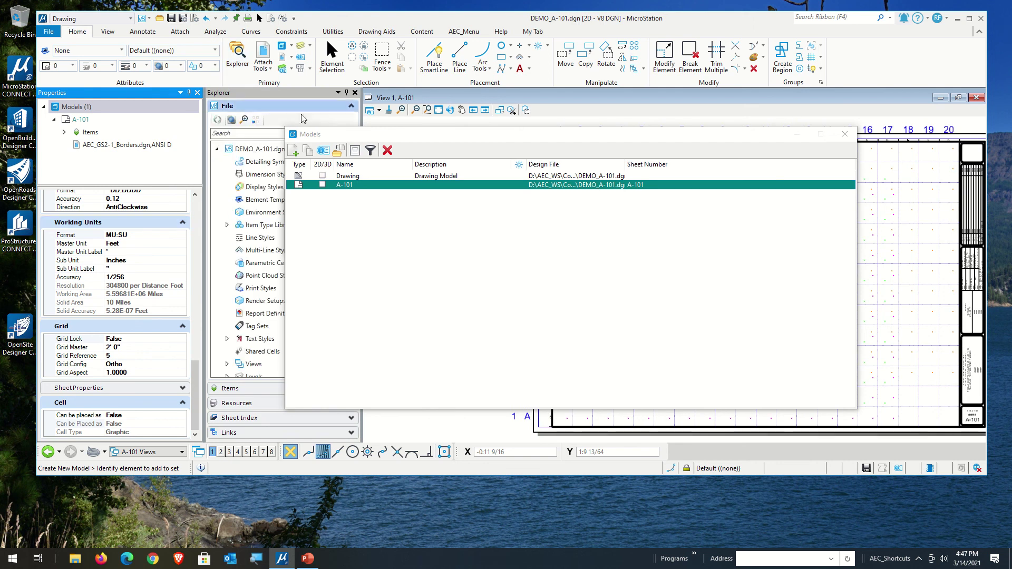
left_click(486, 134)
left_click_drag(486, 134, 672, 126)
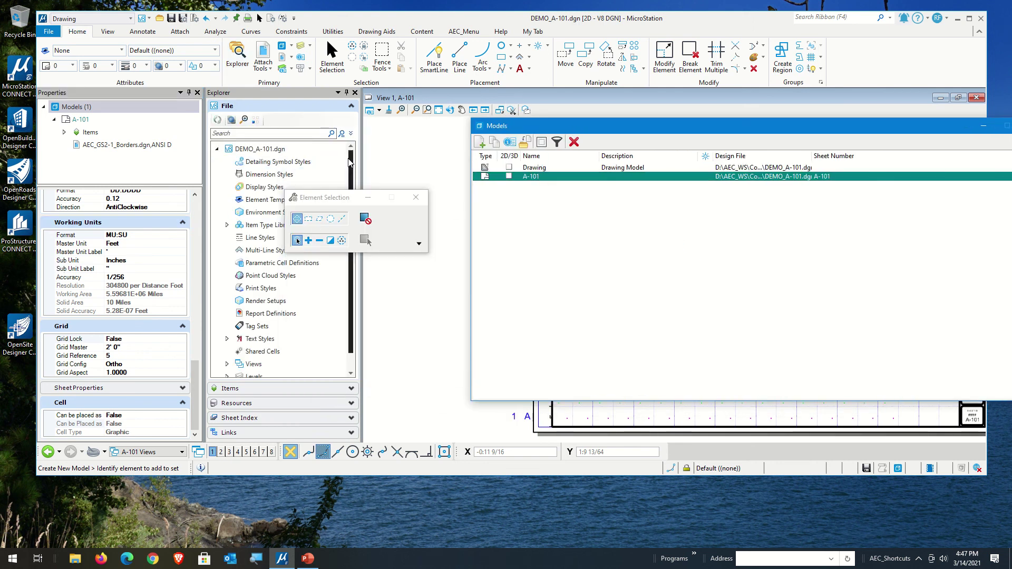
left_click(297, 419)
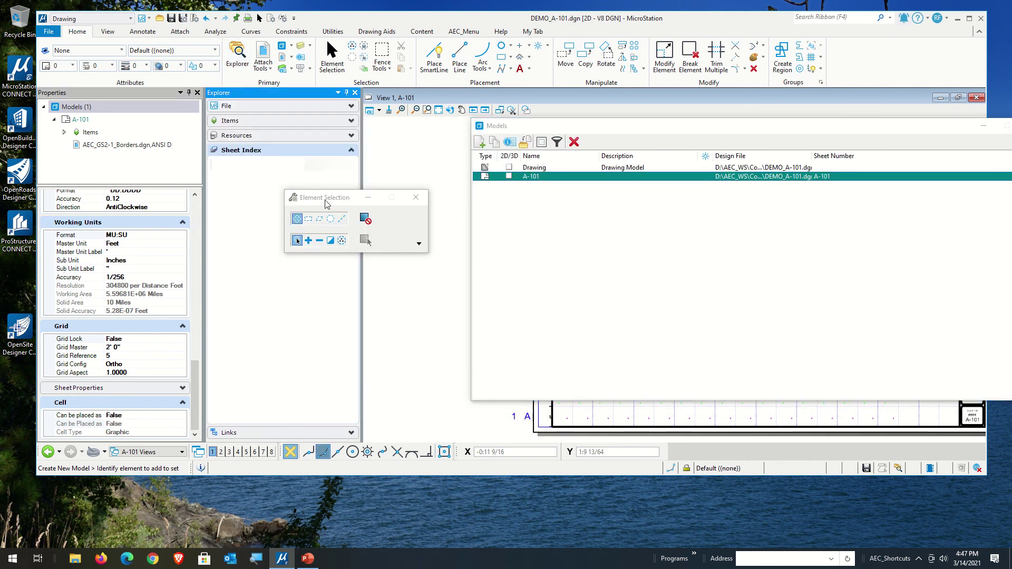
left_click_drag(327, 197, 446, 193)
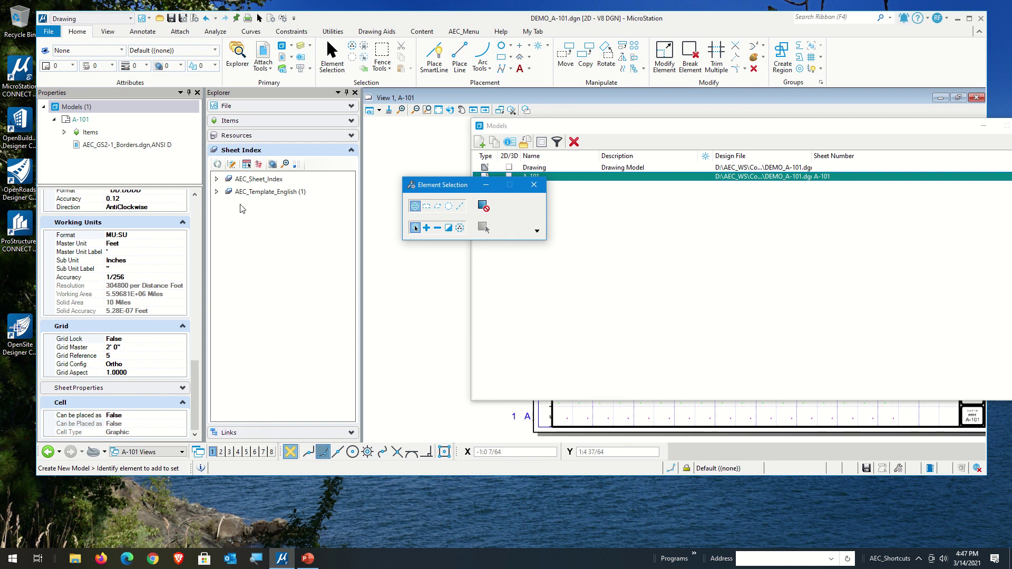
double_click(298, 193)
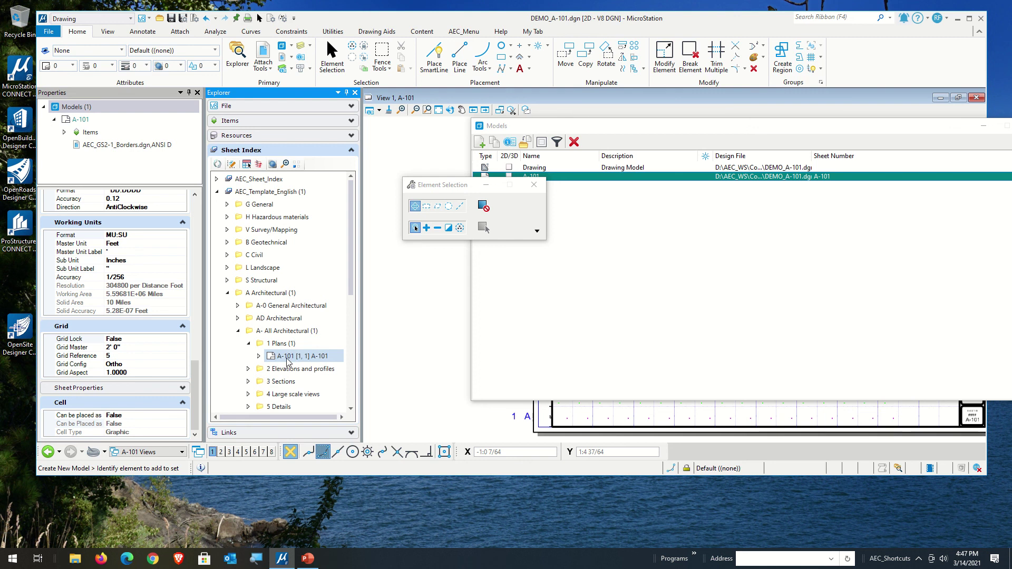
Close the models list and fit the whole A-101 sheet in the view beside the sheet index.
left_click_drag(716, 133, 615, 146)
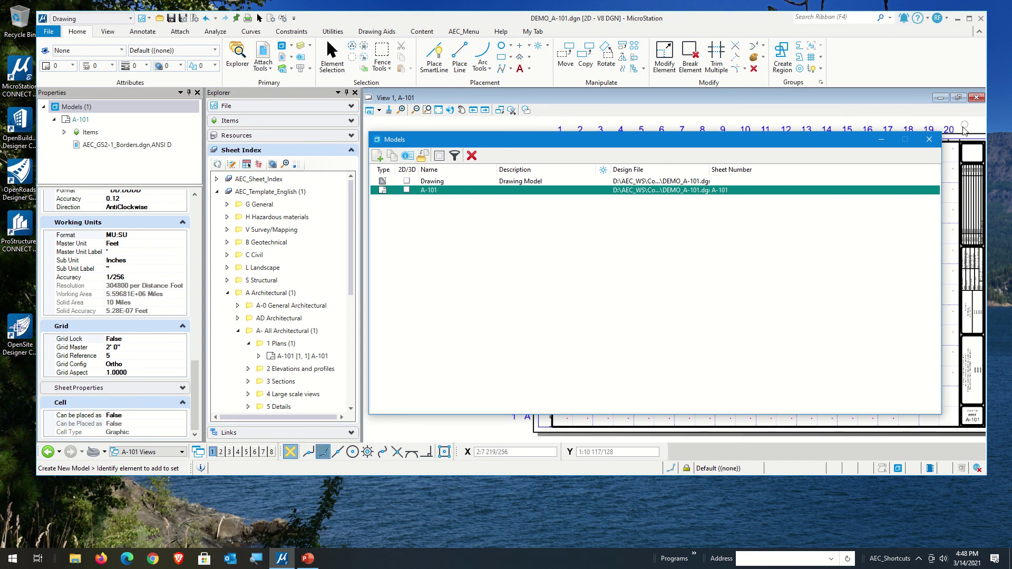
left_click(929, 139)
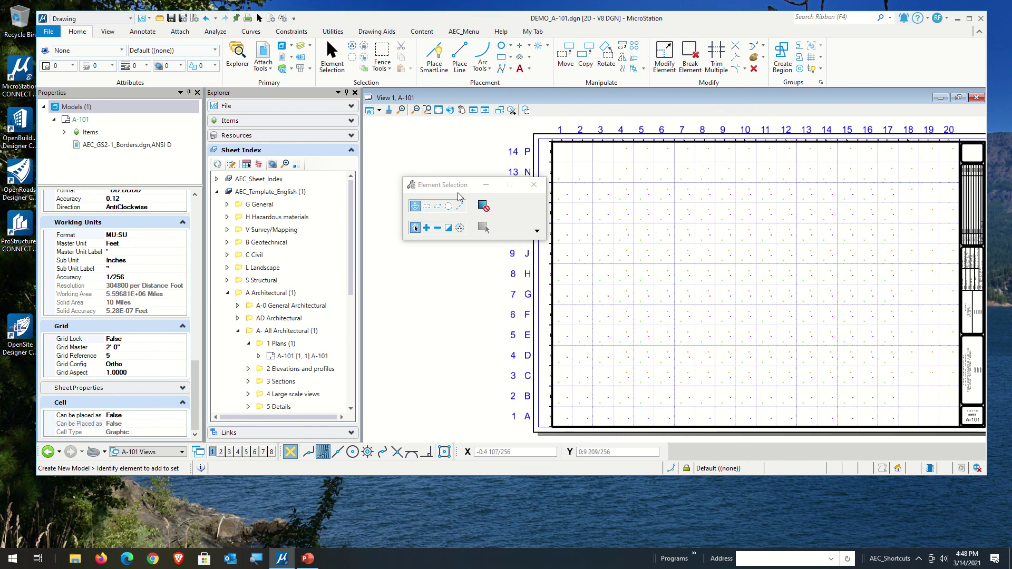
left_click(438, 111)
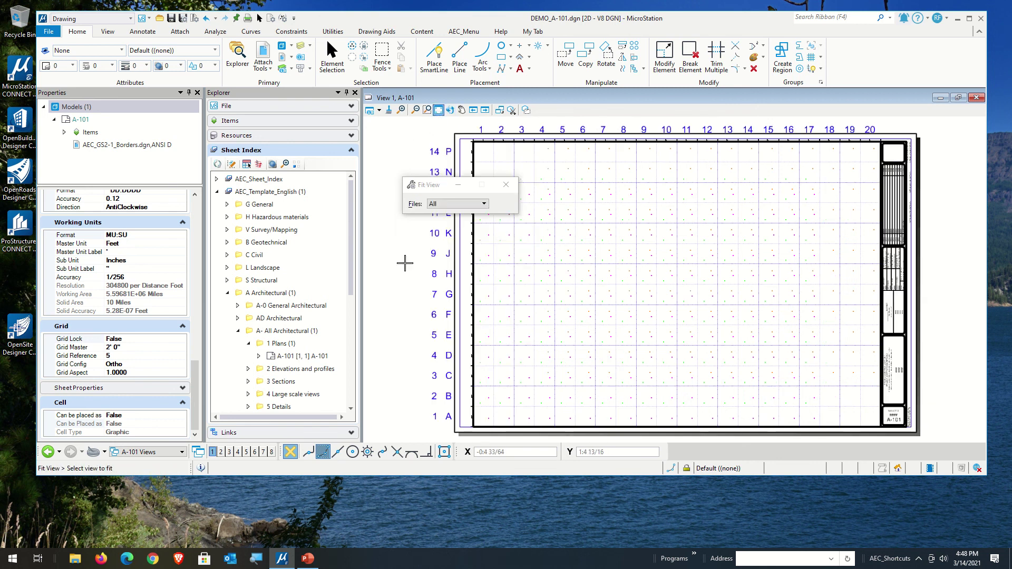
right_click(389, 345)
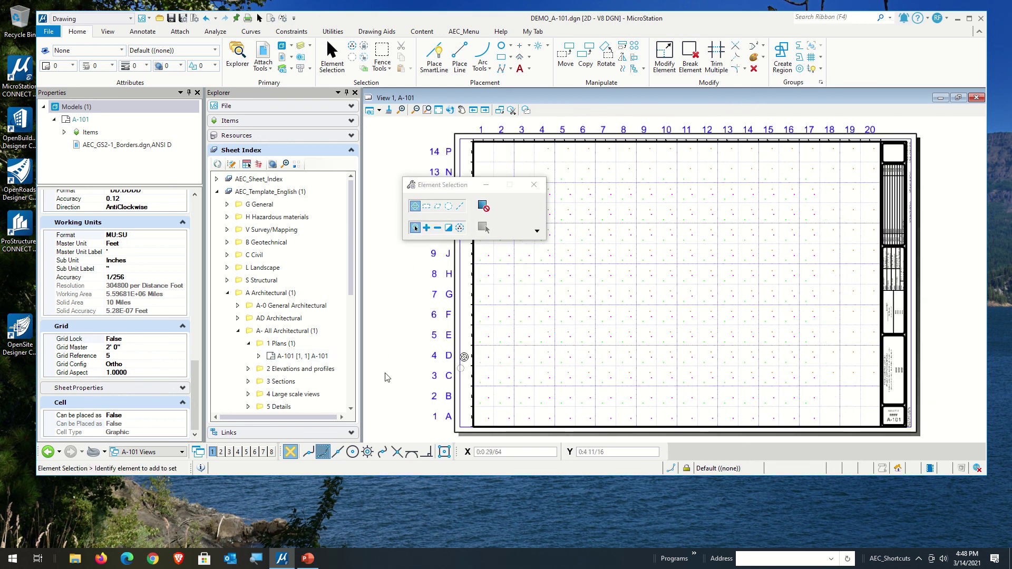